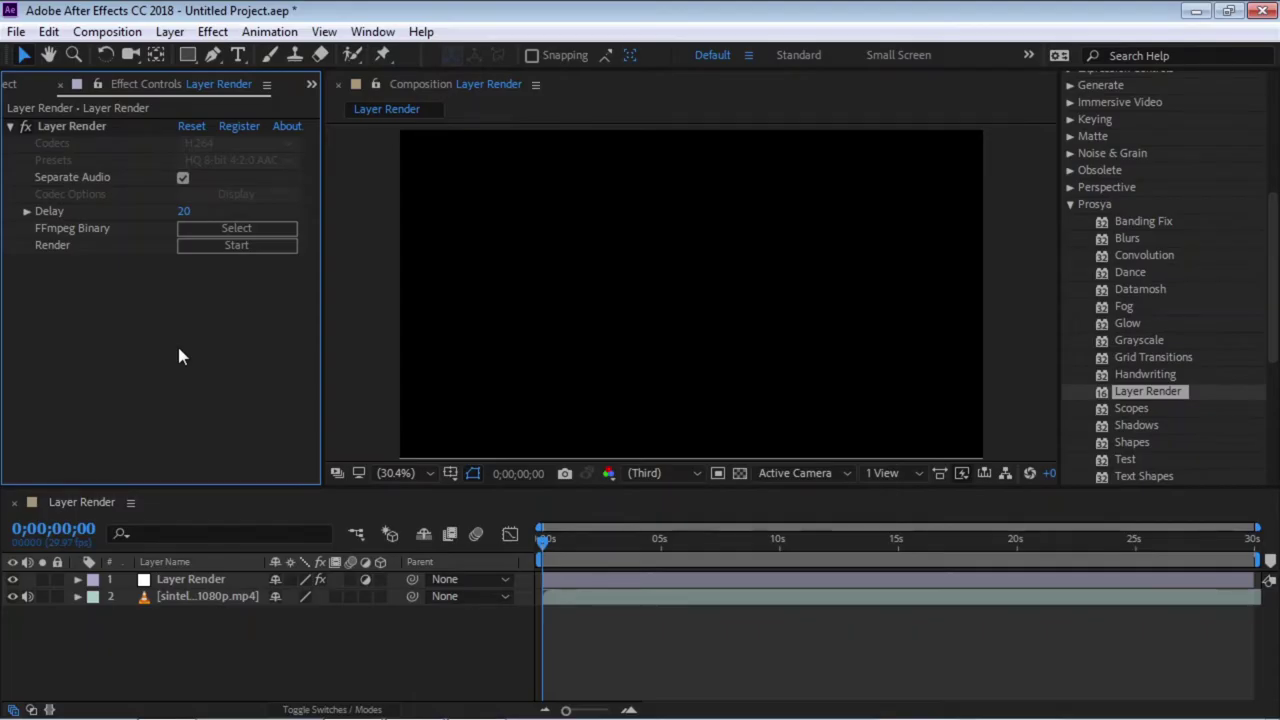
# - Select the Layer Render layer, start a render, then cancel the output-file dialog
pyautogui.click(203, 577)
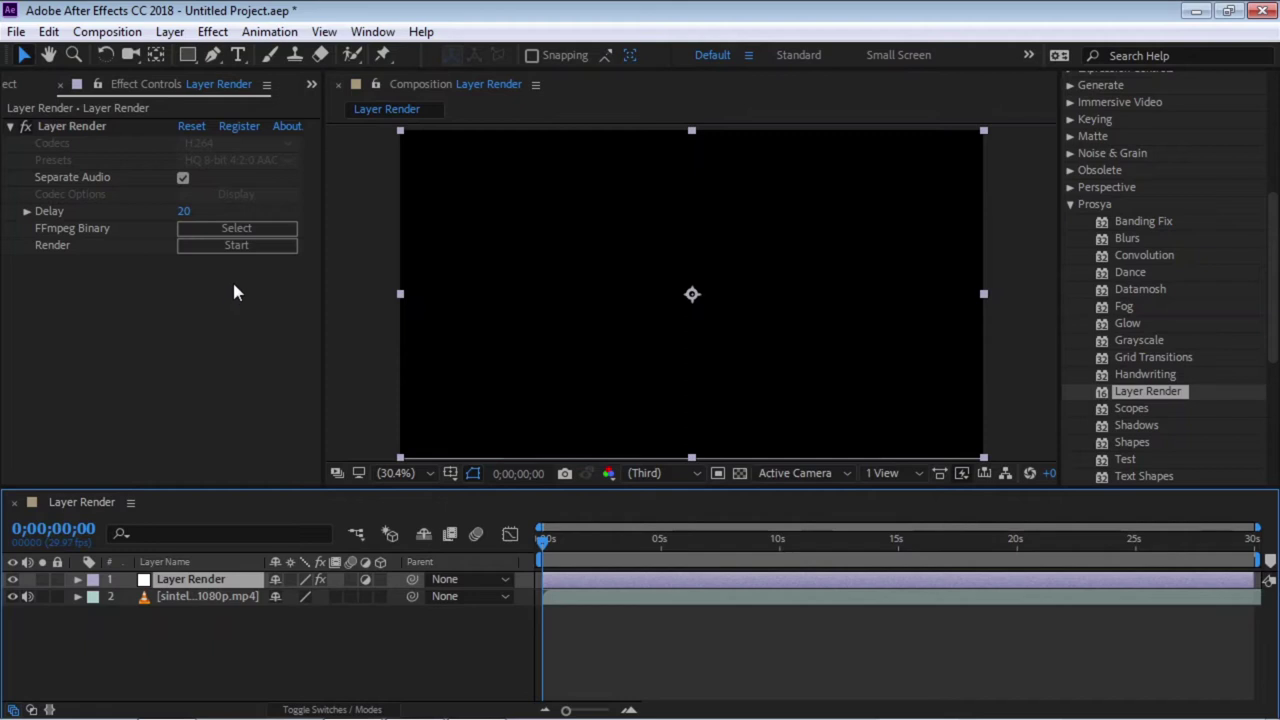
pyautogui.click(235, 247)
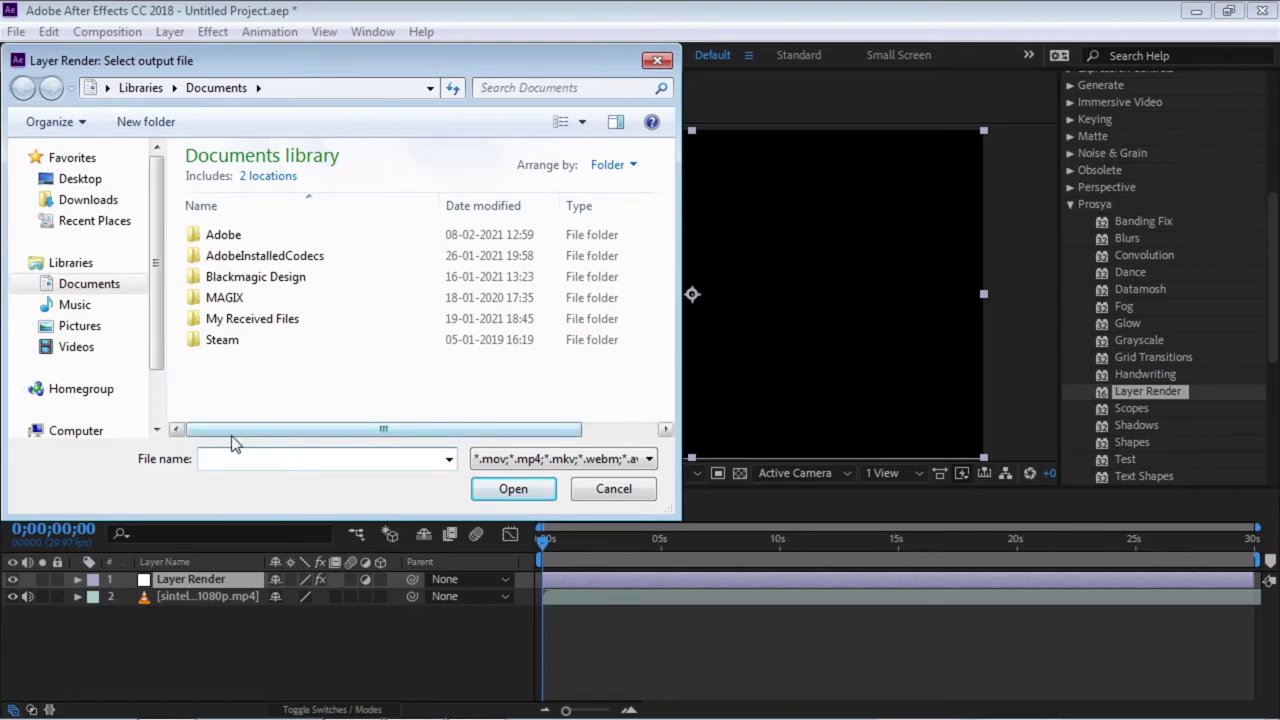
pyautogui.click(613, 489)
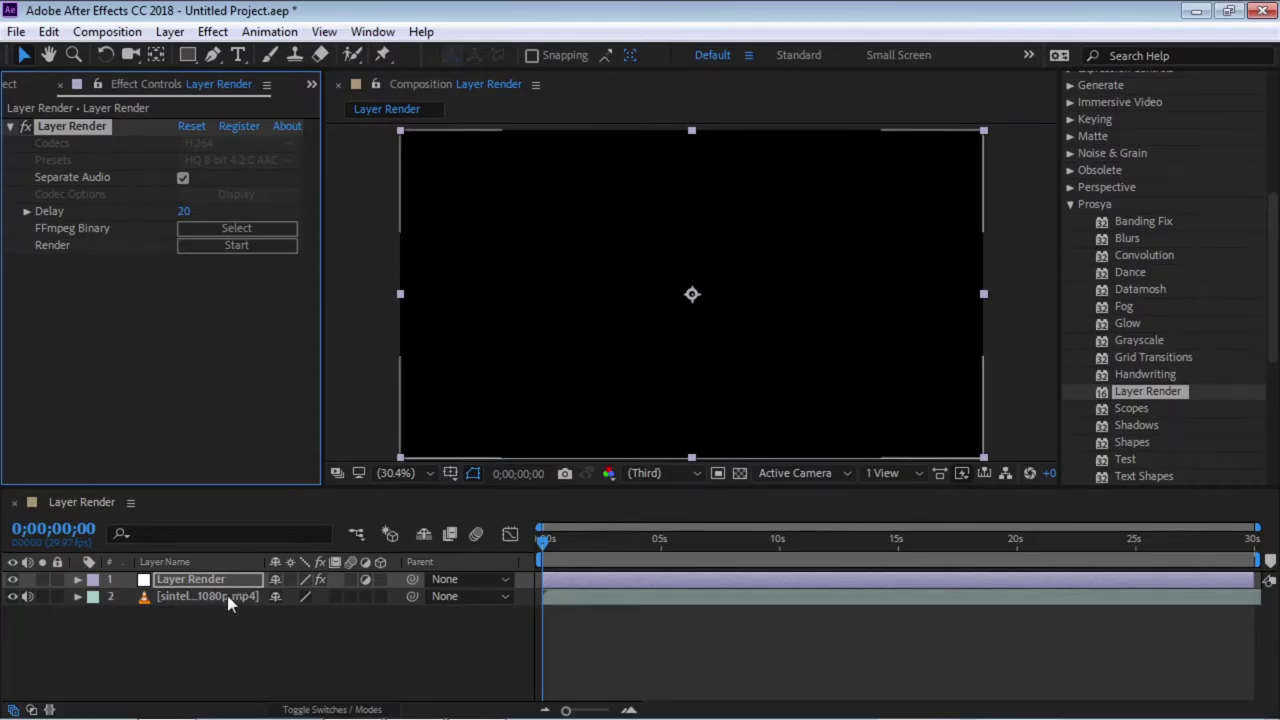
# - Trim the Layer Render layer to about 21–23 seconds and set the time near 21s
pyautogui.moveTo(542, 580); pyautogui.dragTo(737, 580)
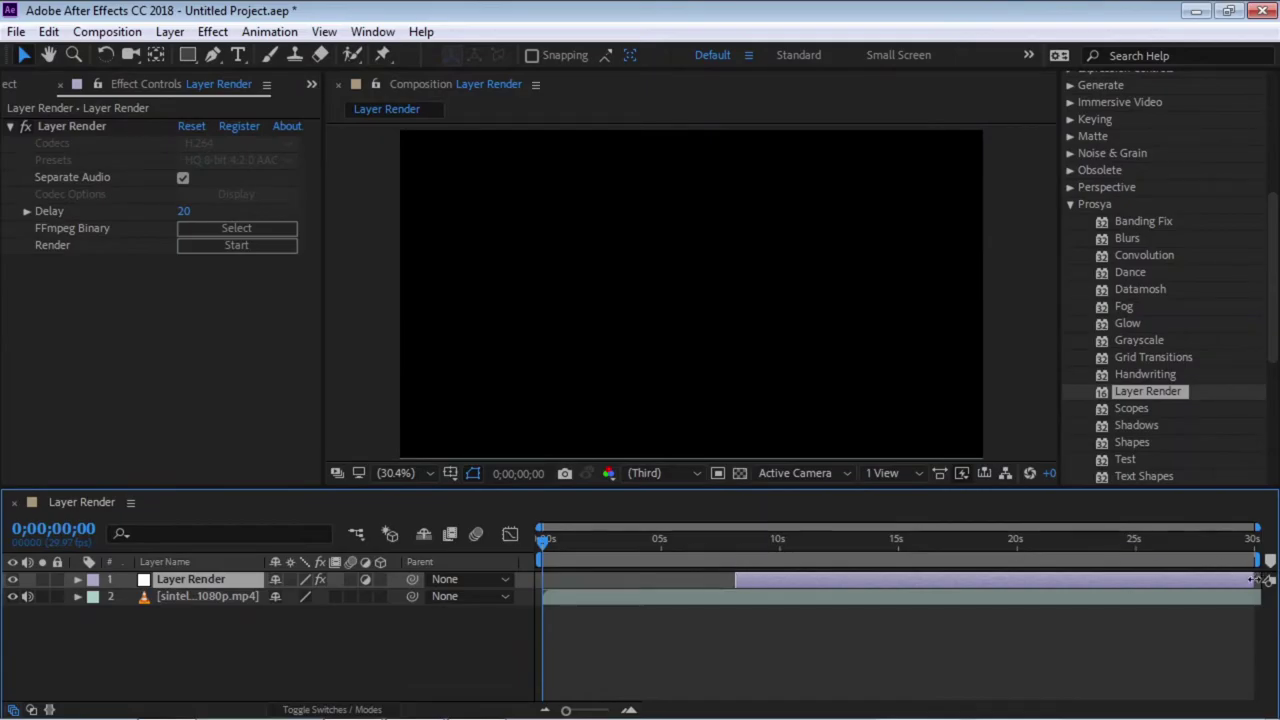
pyautogui.moveTo(1254, 580); pyautogui.dragTo(822, 572)
pyautogui.click(760, 538)
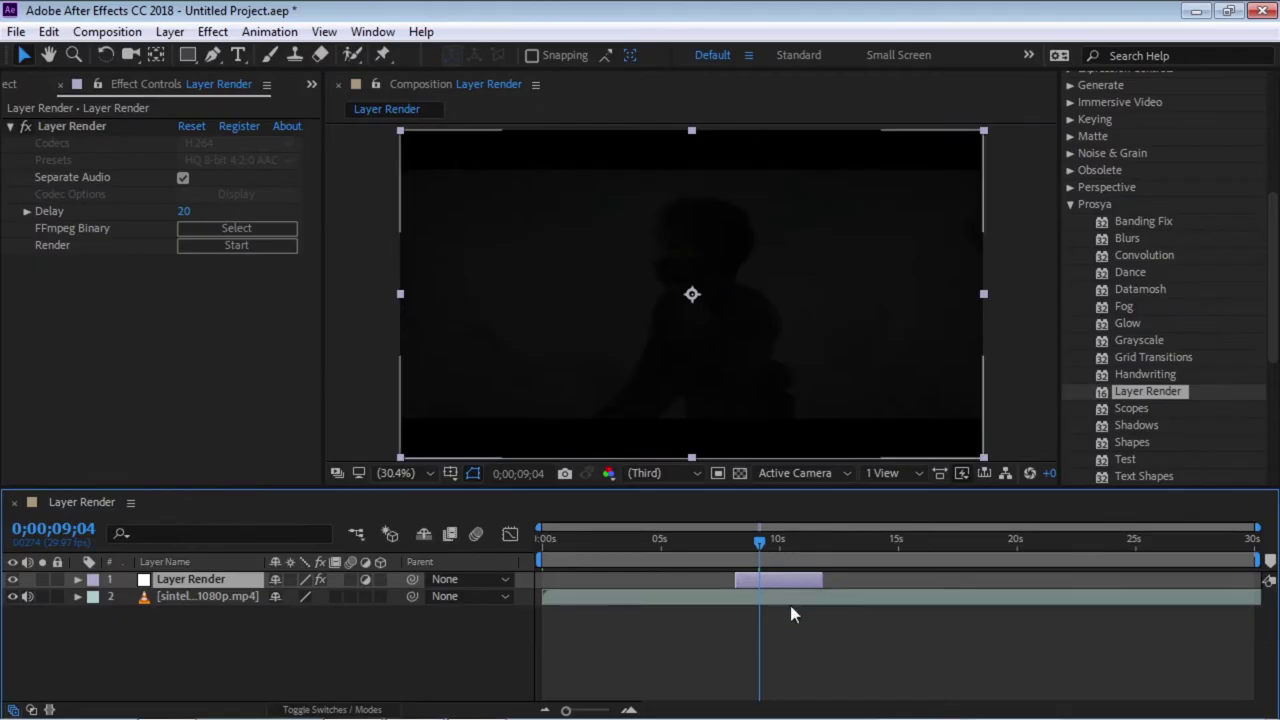
pyautogui.moveTo(797, 545); pyautogui.dragTo(777, 545)
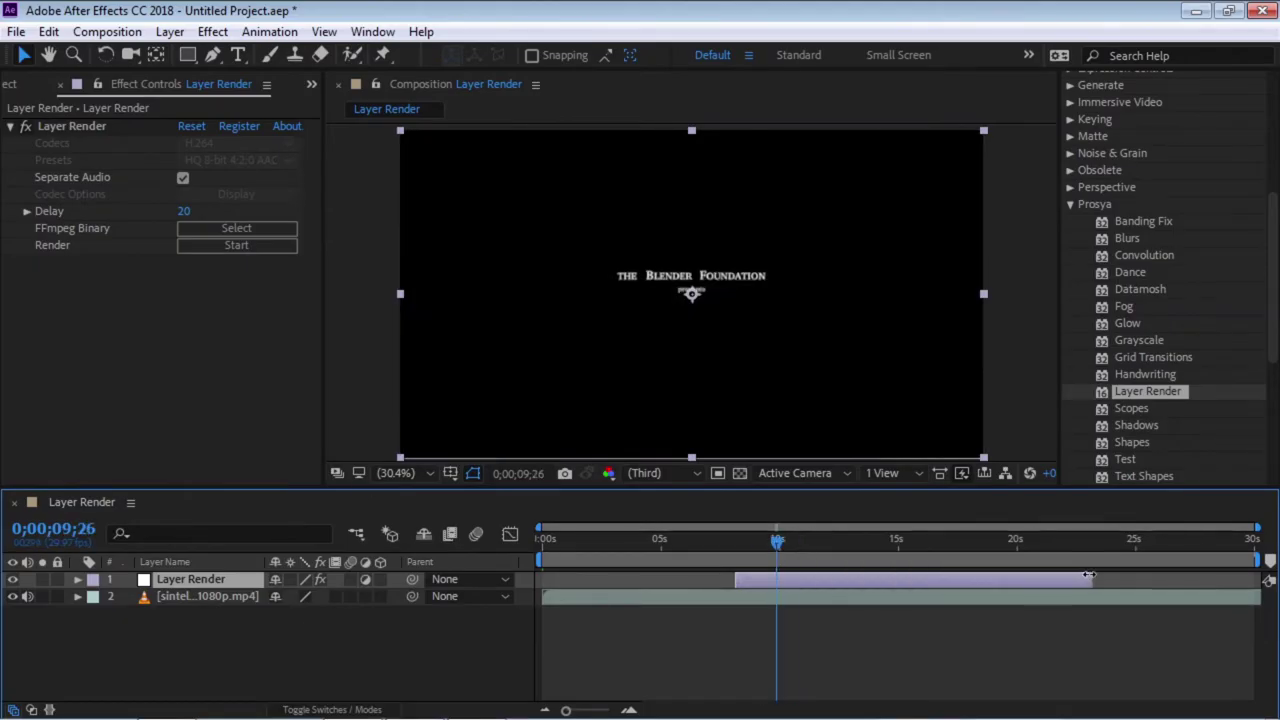
pyautogui.moveTo(731, 580); pyautogui.dragTo(1032, 580)
pyautogui.click(1055, 543)
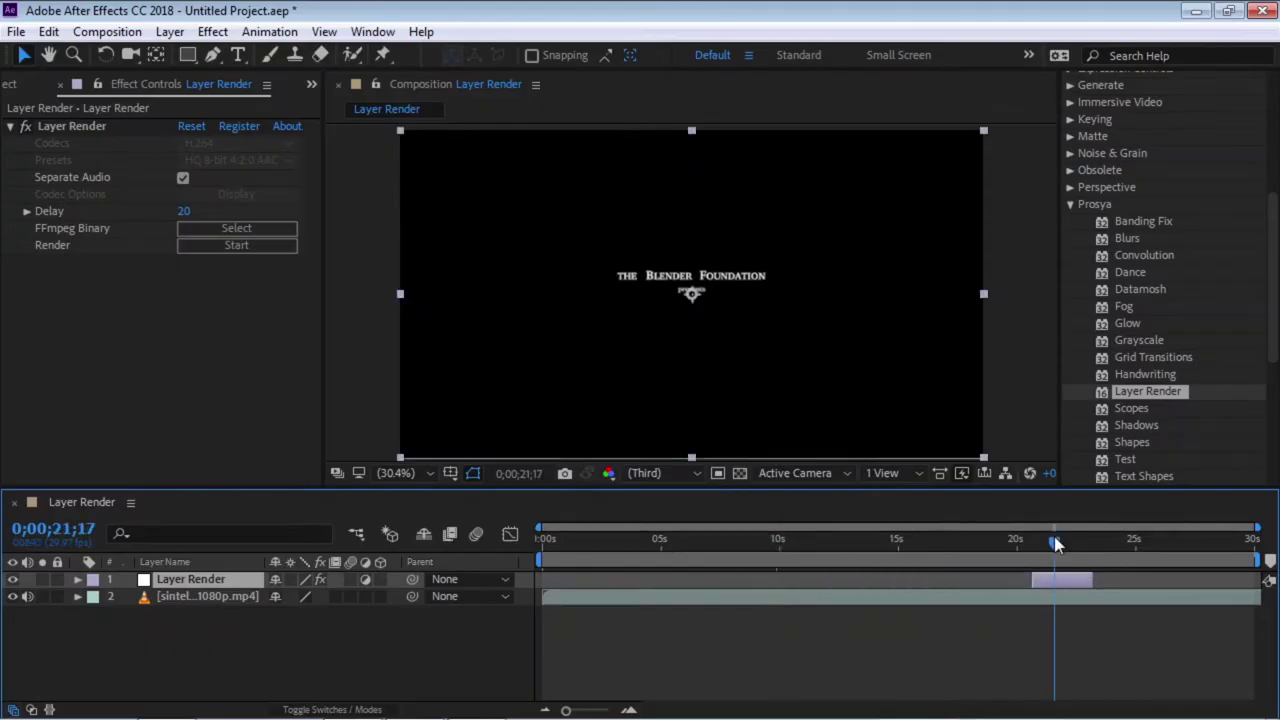
# - Set the time to 0;00;22;15 and start rendering the layer to test.mp4
pyautogui.click(1075, 543)
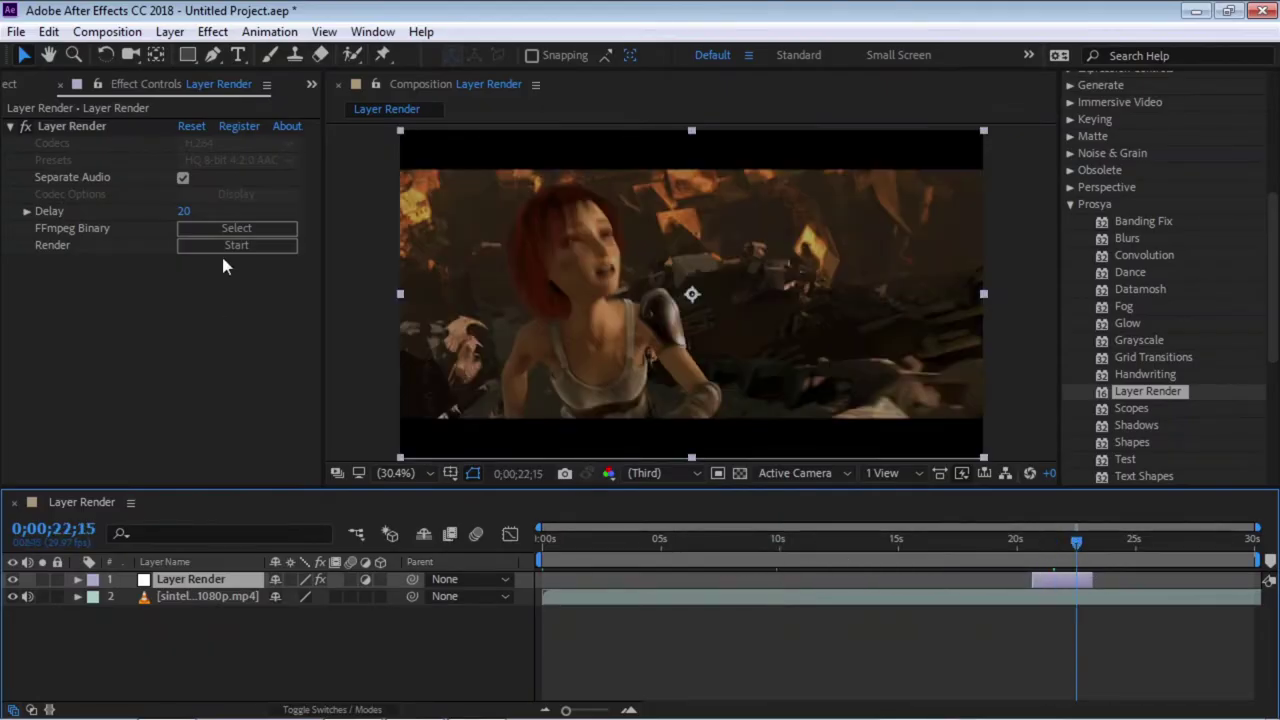
pyautogui.click(228, 262)
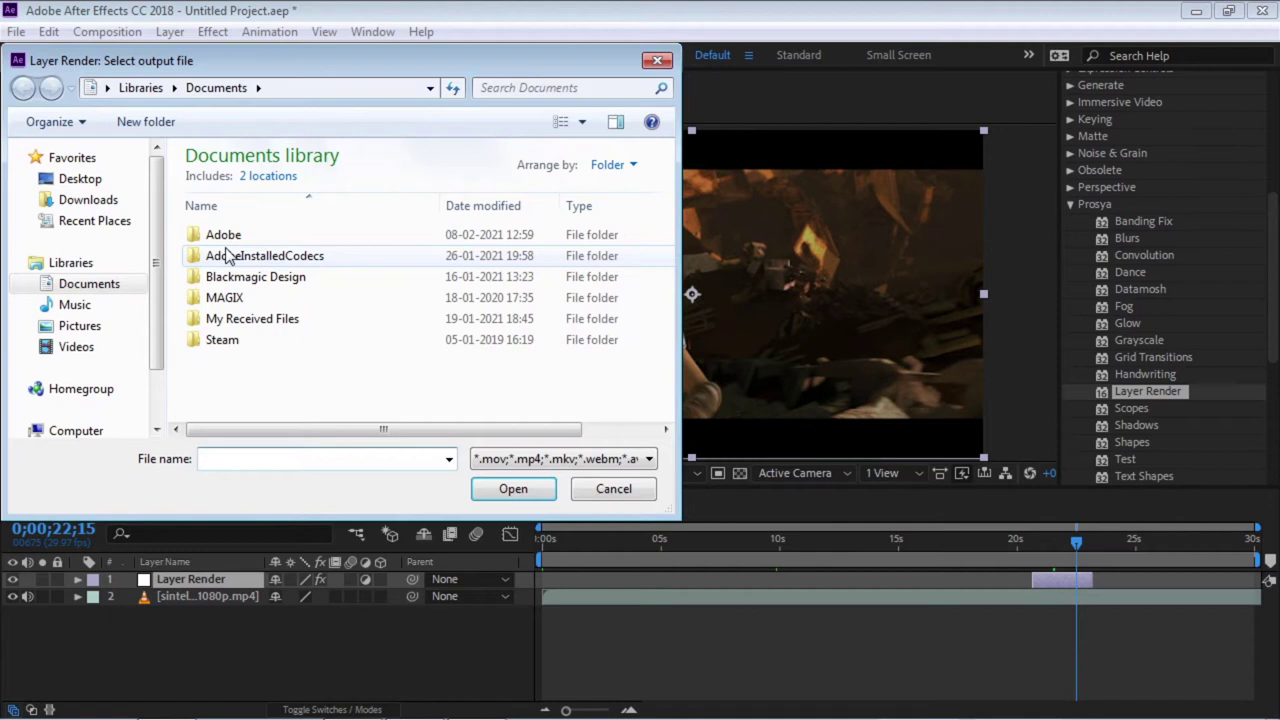
pyautogui.click(234, 458)
pyautogui.write('test.')
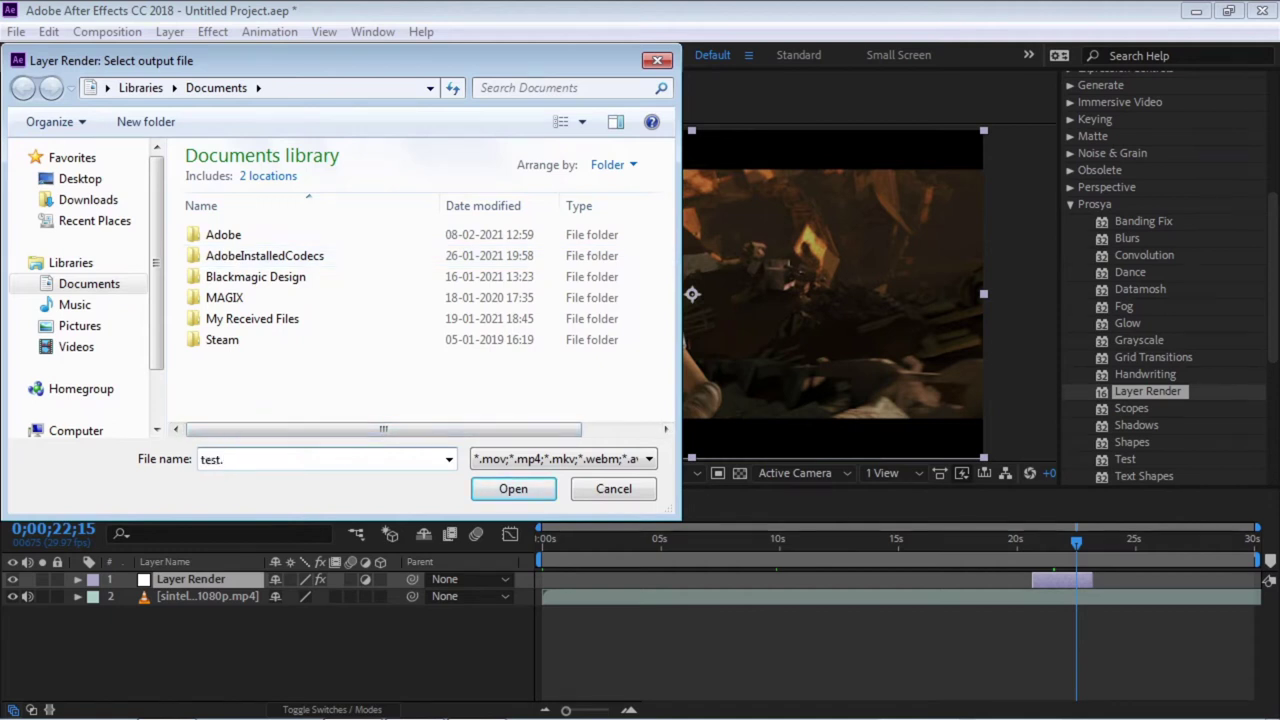
pyautogui.write('mp4')
pyautogui.press('Return')
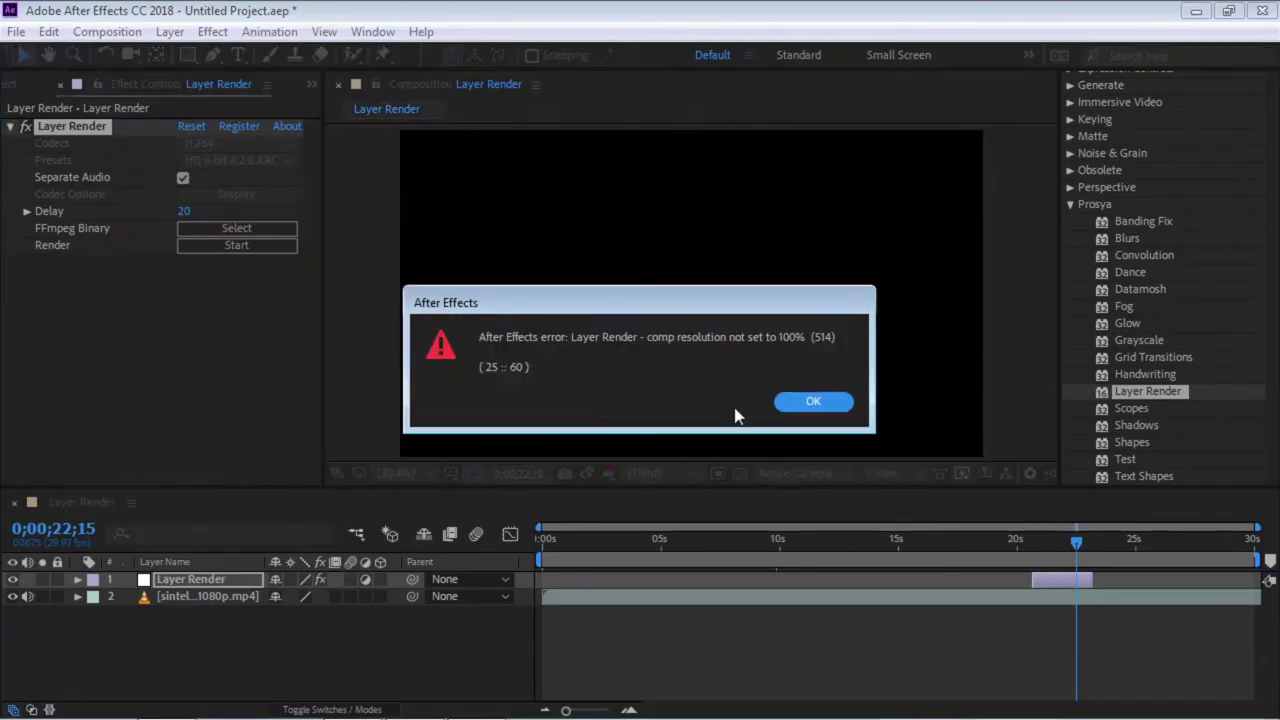
# - Dismiss the resolution error and set the Composition preview resolution to Full
pyautogui.click(809, 402)
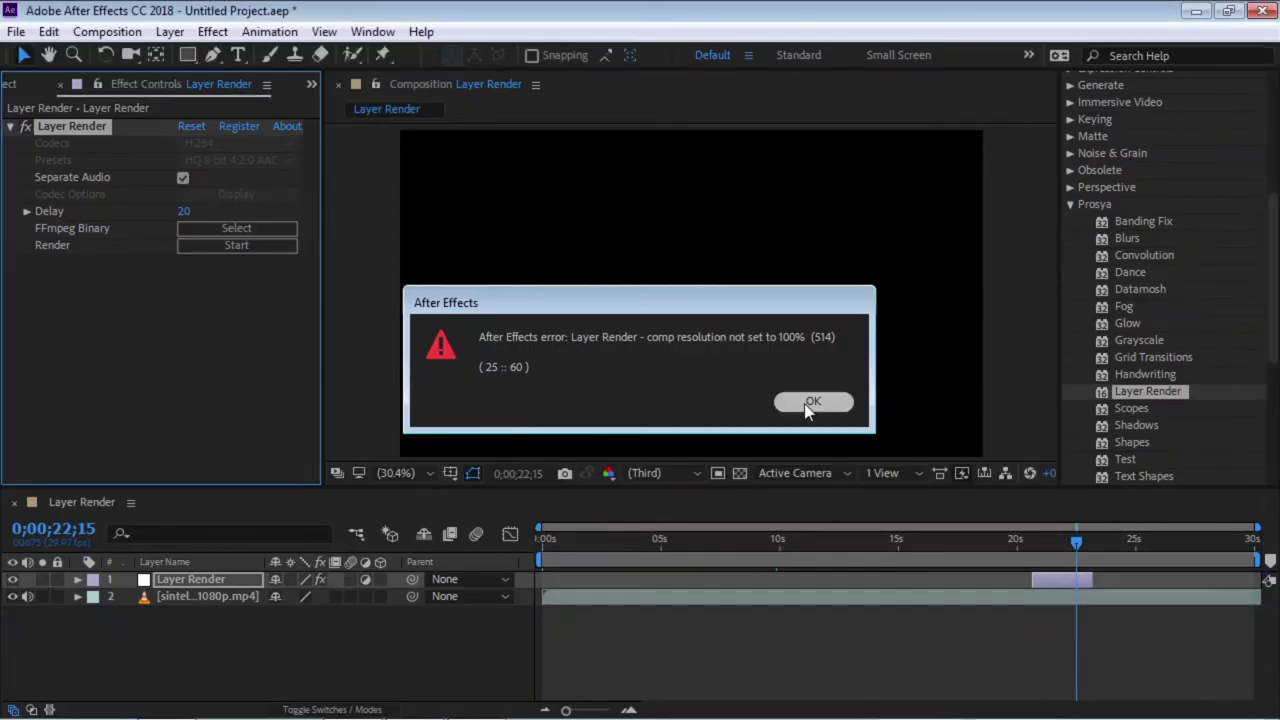
pyautogui.click(662, 473)
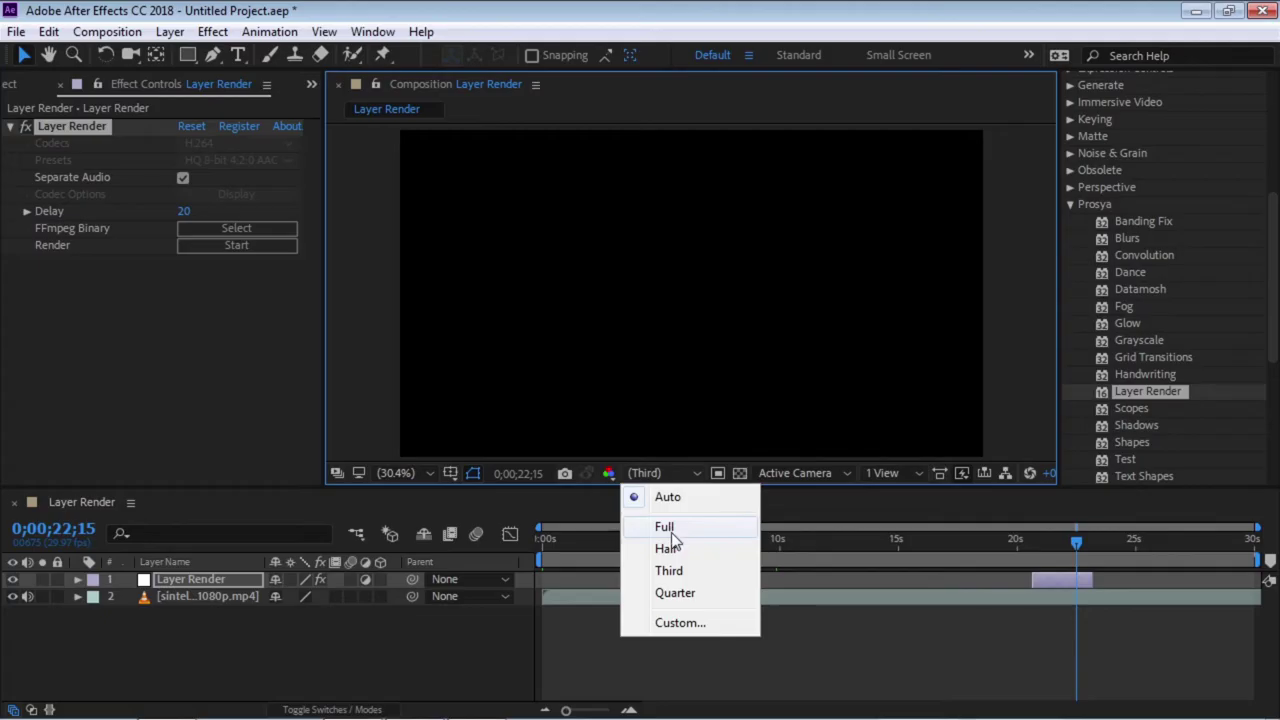
pyautogui.click(668, 527)
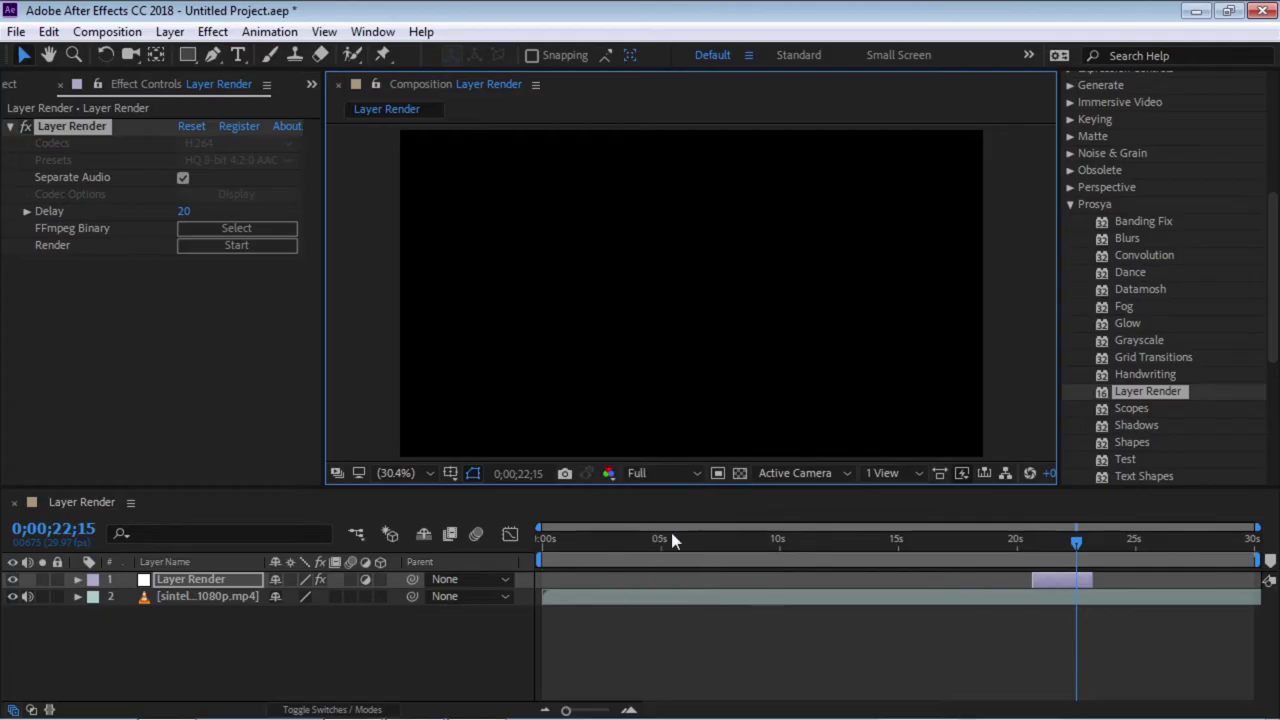
# - Render the layer to test.mp4, then check frames at 0;00;22;10 and 0;00;21;27
pyautogui.click(215, 249)
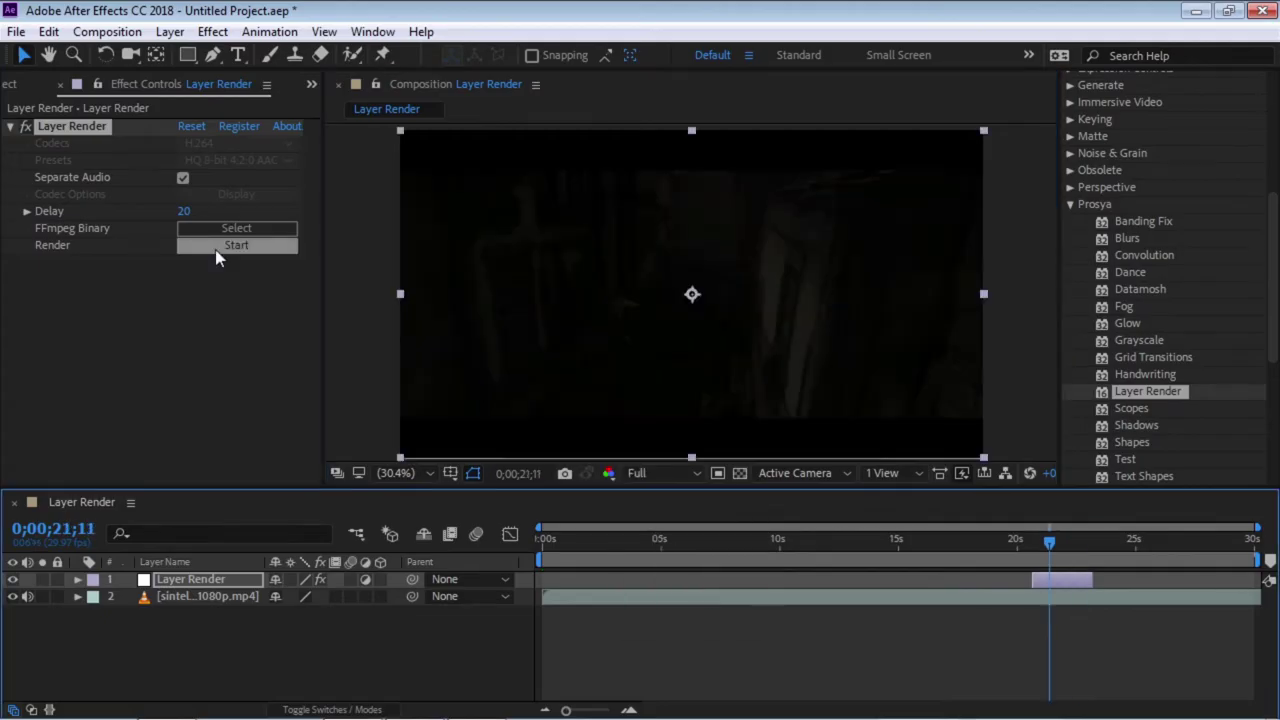
pyautogui.write('te')
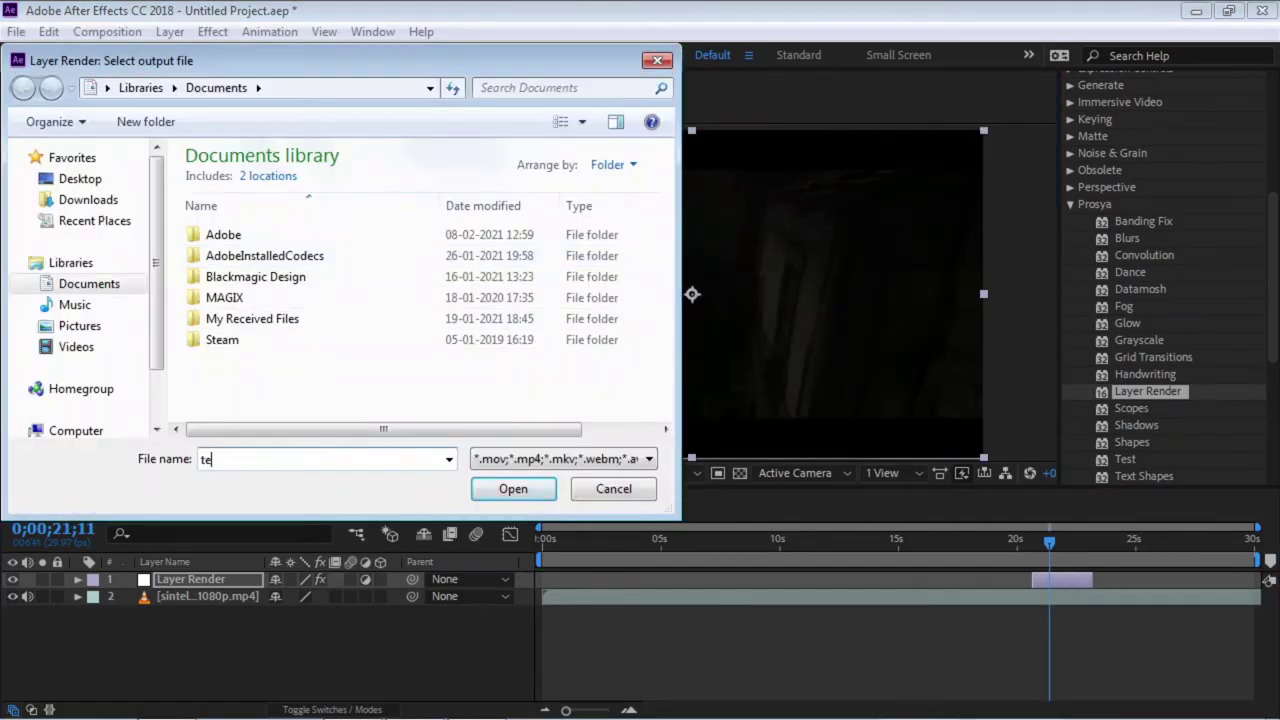
pyautogui.write('st.mp4')
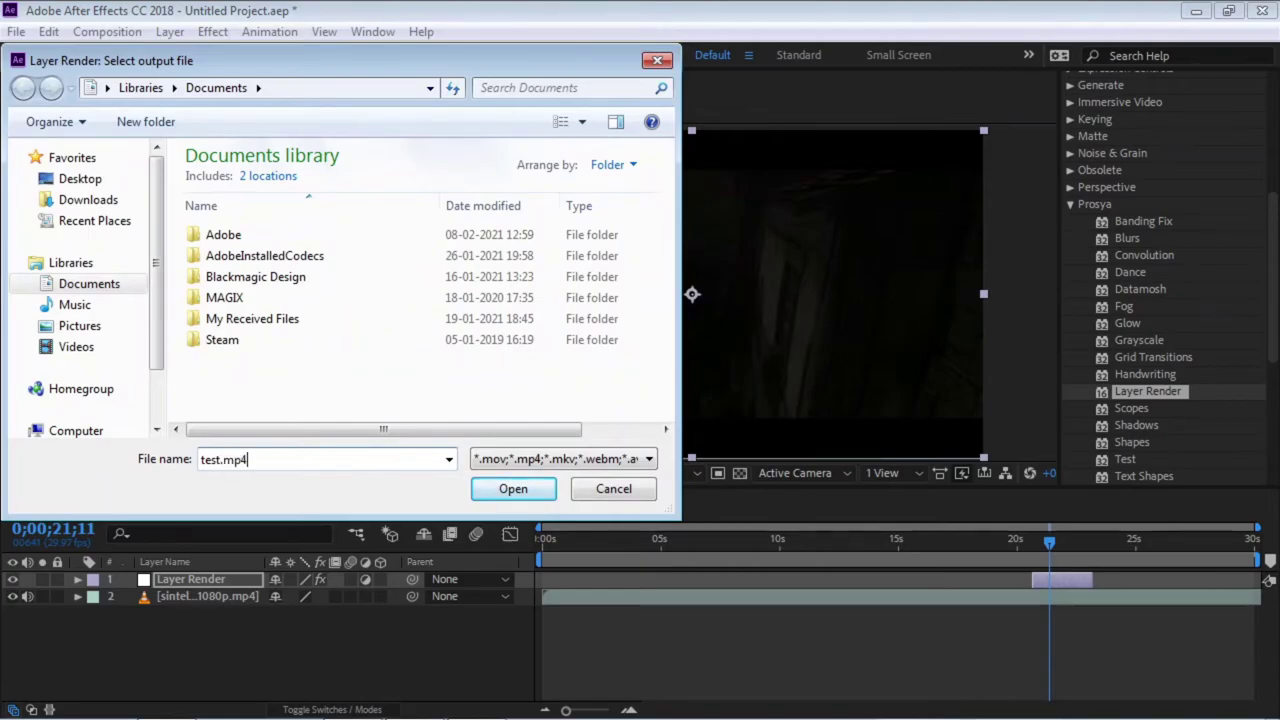
pyautogui.press('Return')
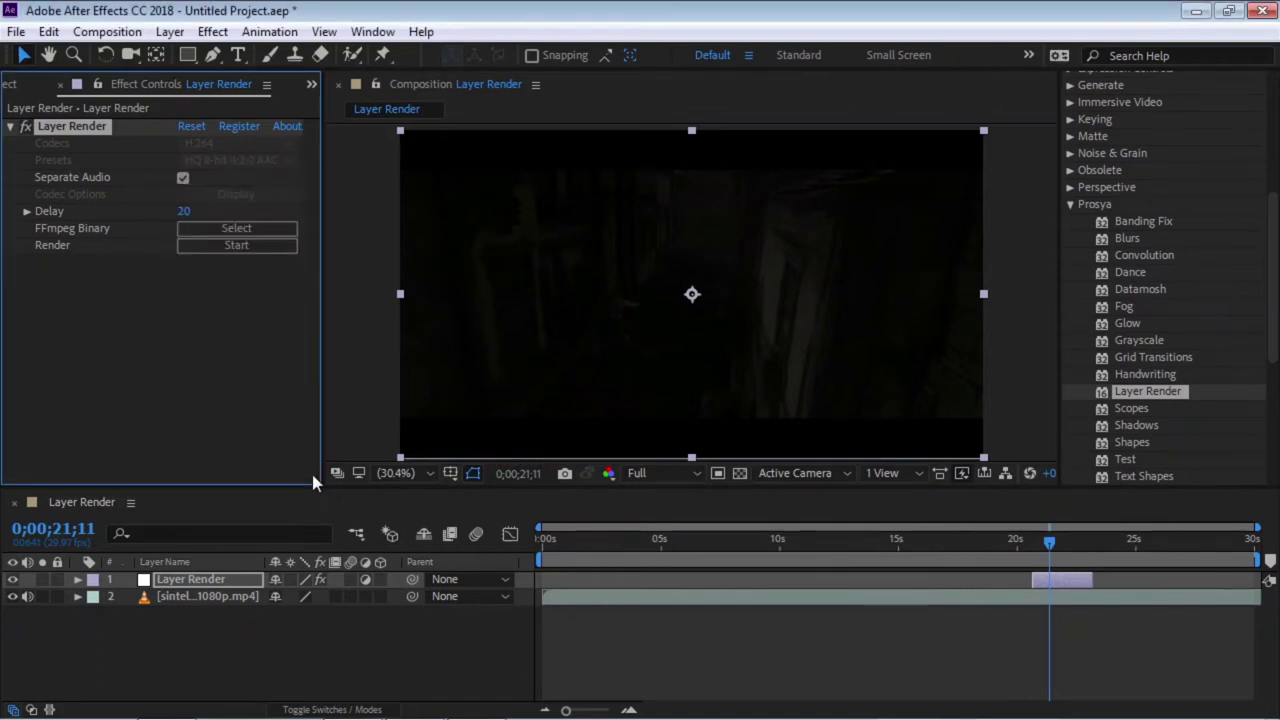
pyautogui.click(1072, 545)
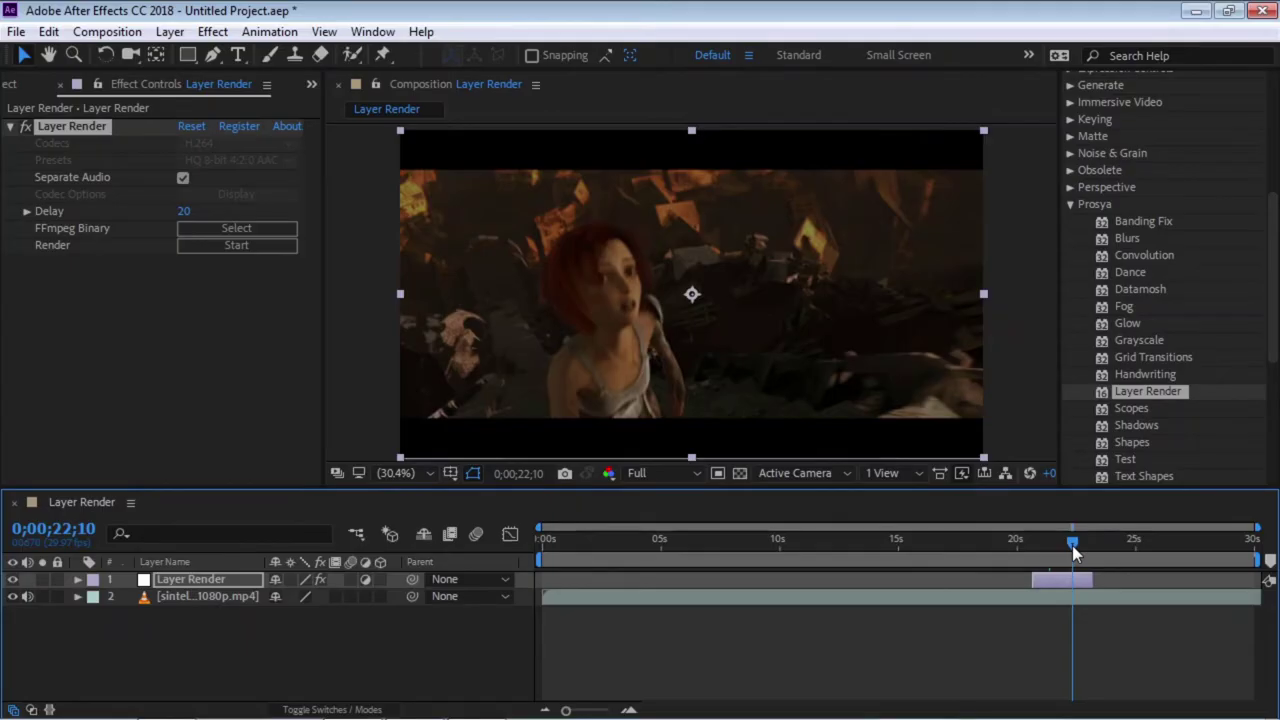
pyautogui.click(1062, 545)
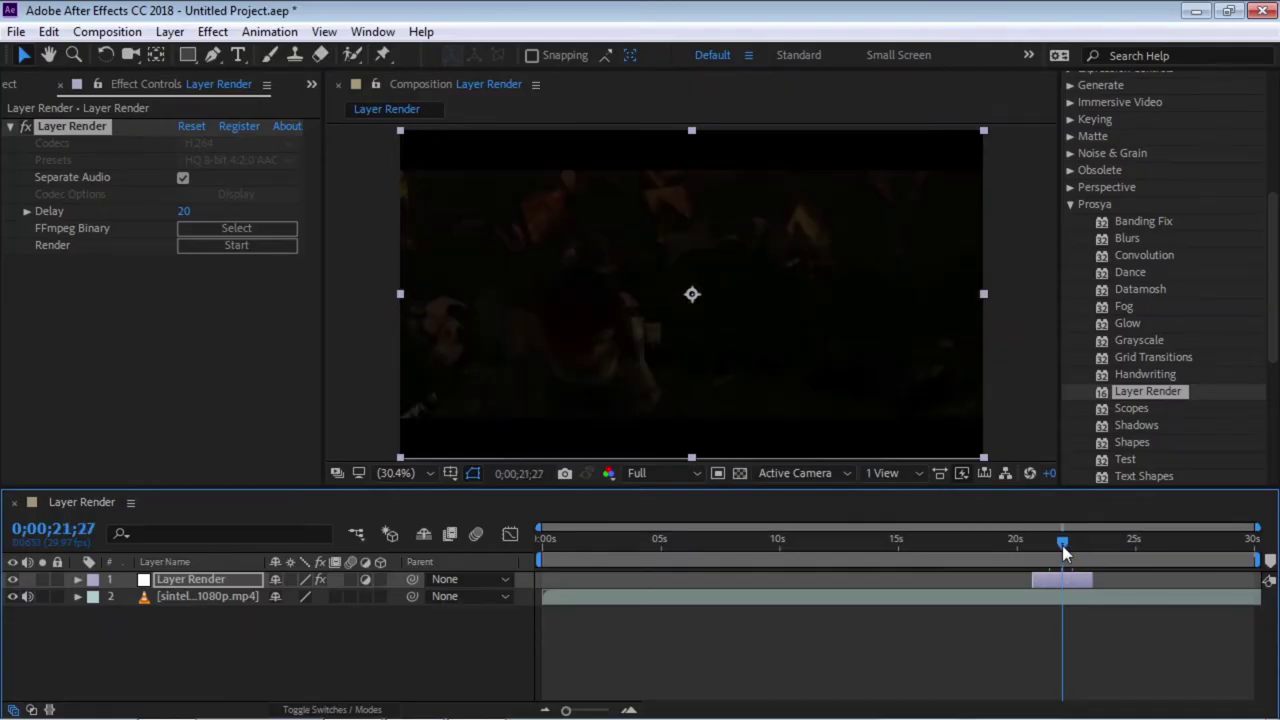
# - Set the time to 0;00;22;25 and accept the Prosya Layer Render EULA
pyautogui.click(1085, 543)
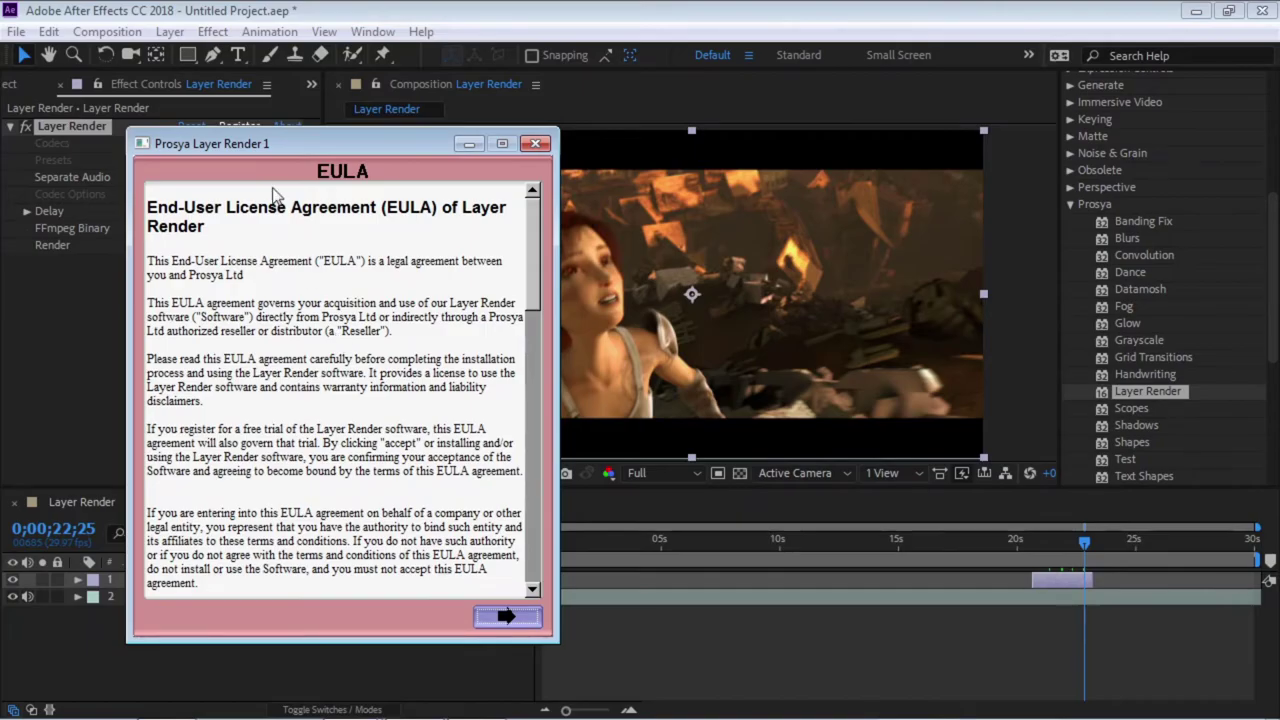
pyautogui.scroll(-12, 425, 432)
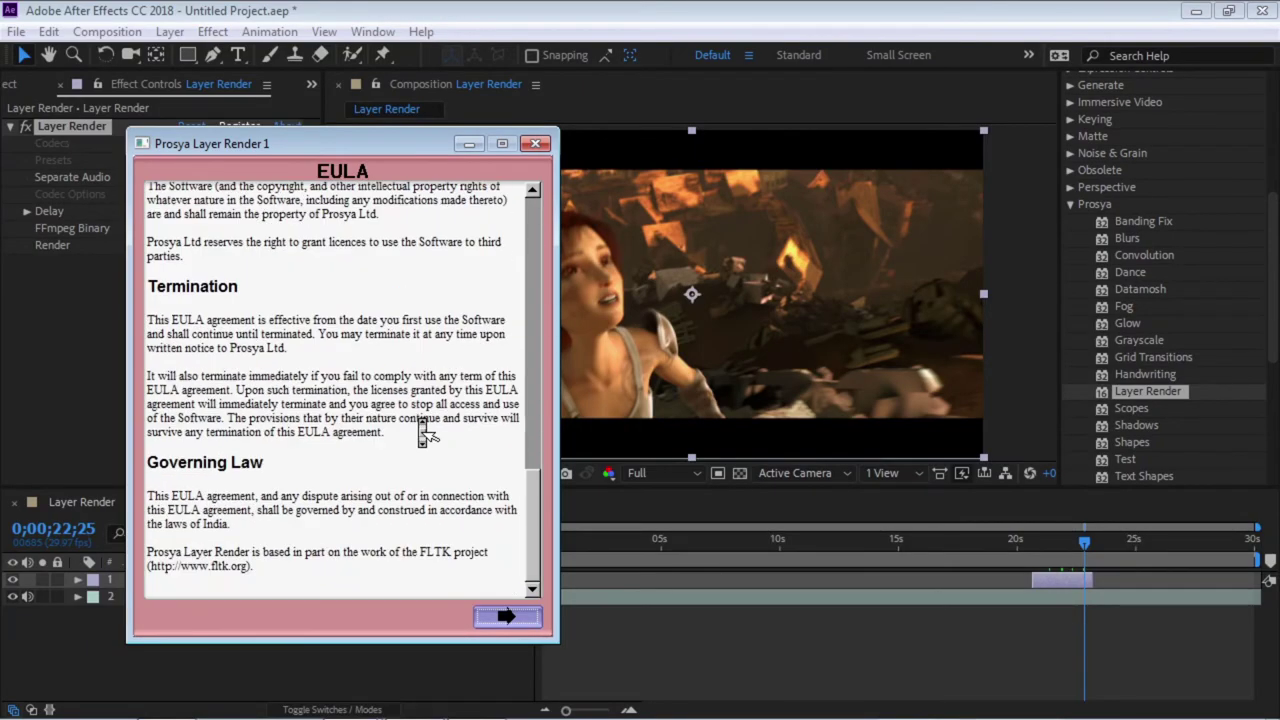
pyautogui.click(509, 617)
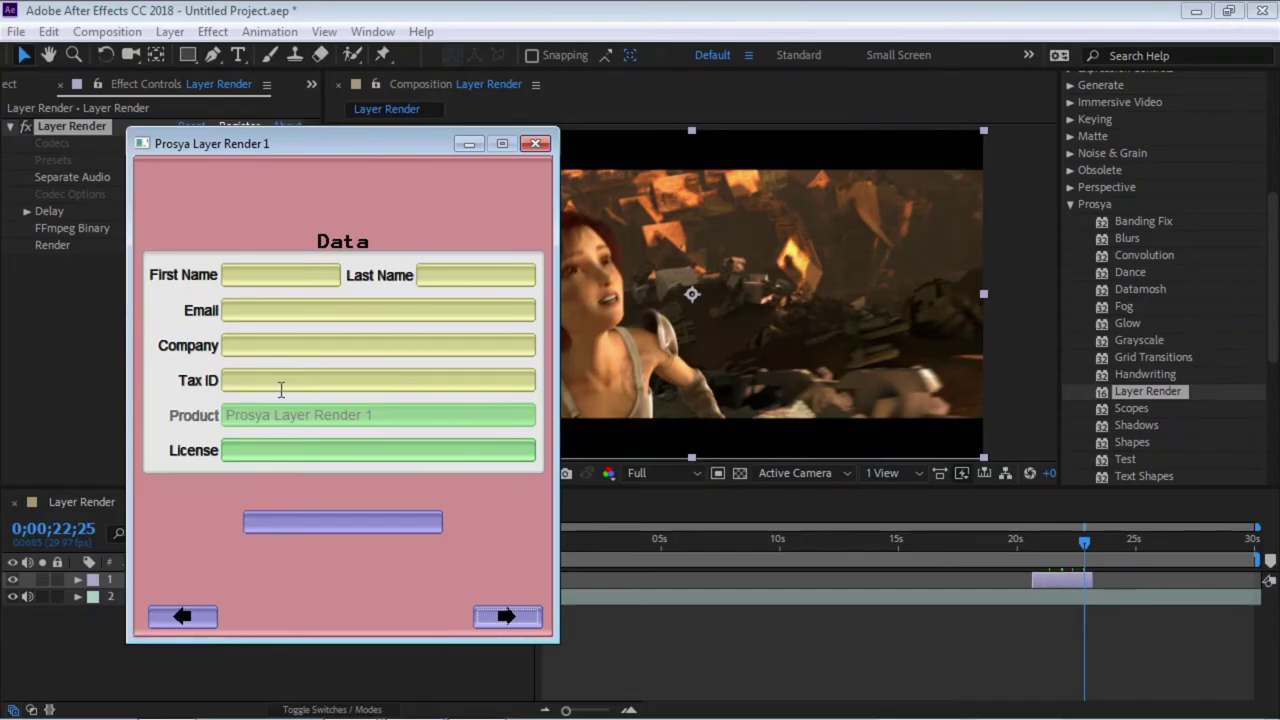
# - Enter the license key, activate the plugin, and close the 'License Activated' message
pyautogui.click(270, 455)
pyautogui.click(493, 618)
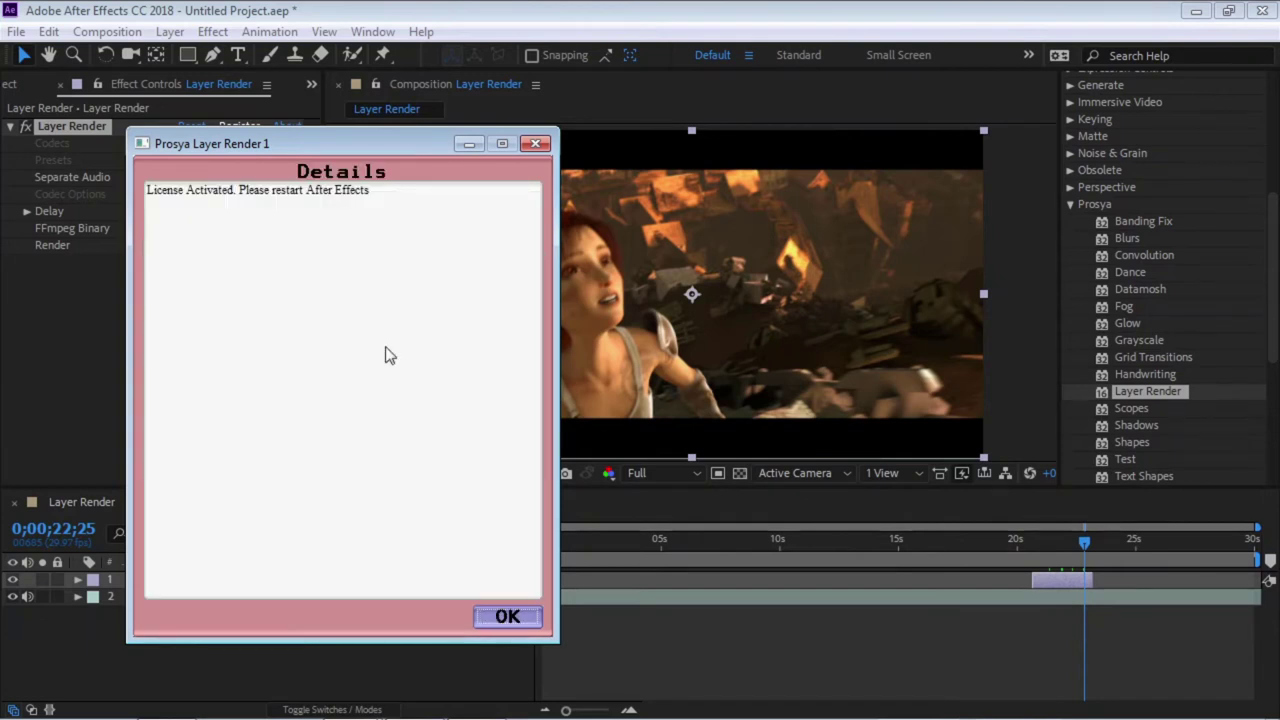
pyautogui.click(509, 616)
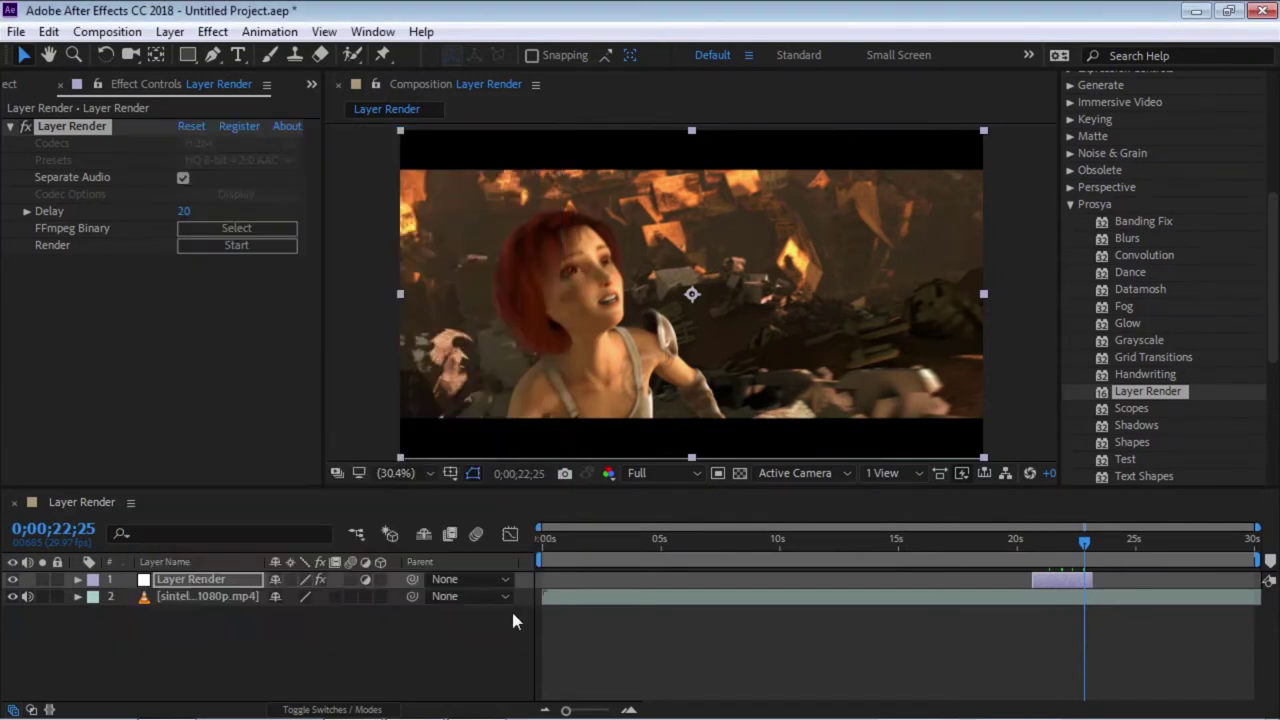
# - Quit After Effects saving the project, reopen Layer Render Example.aep, and show the layer's Effect Controls
pyautogui.click(184, 383)
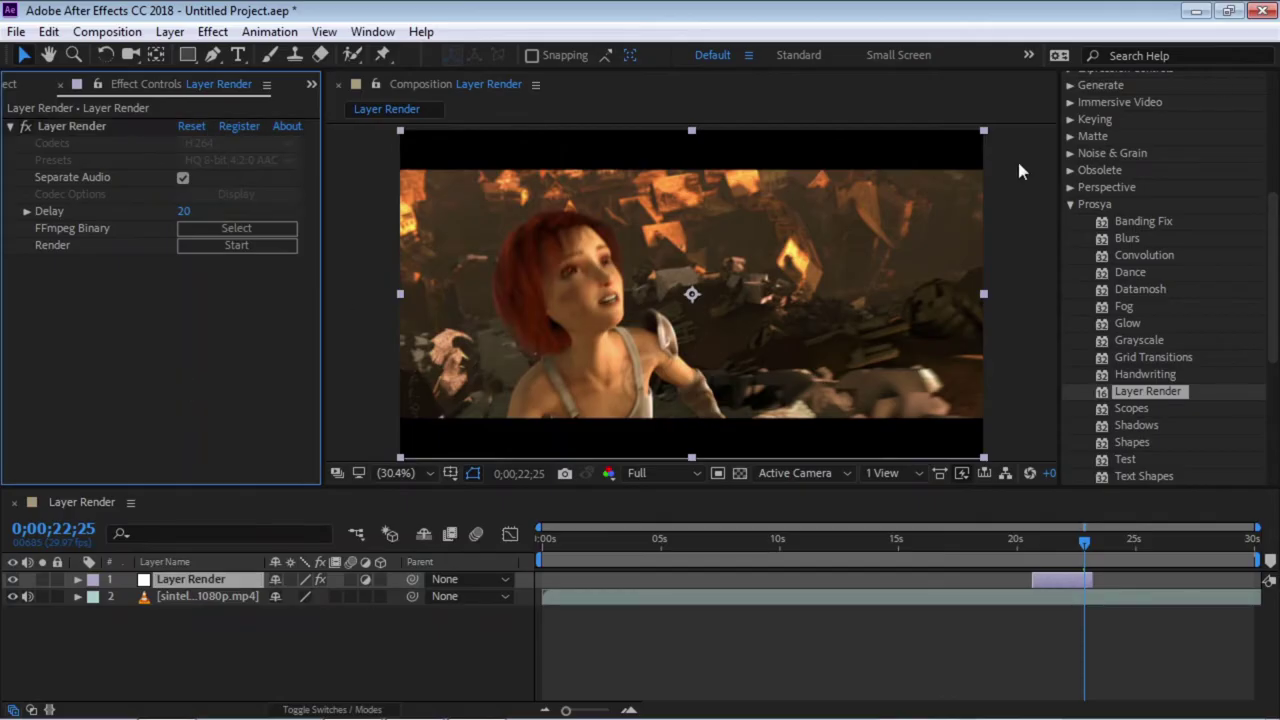
pyautogui.click(1262, 12)
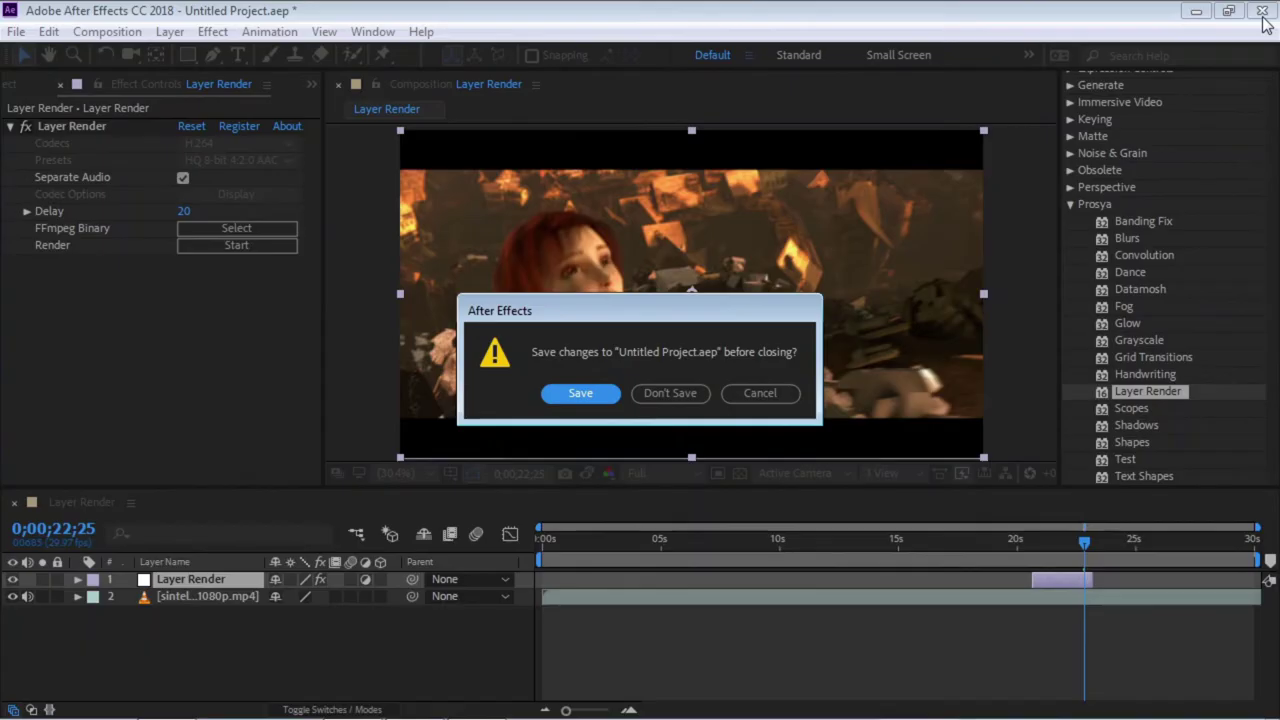
pyautogui.click(582, 394)
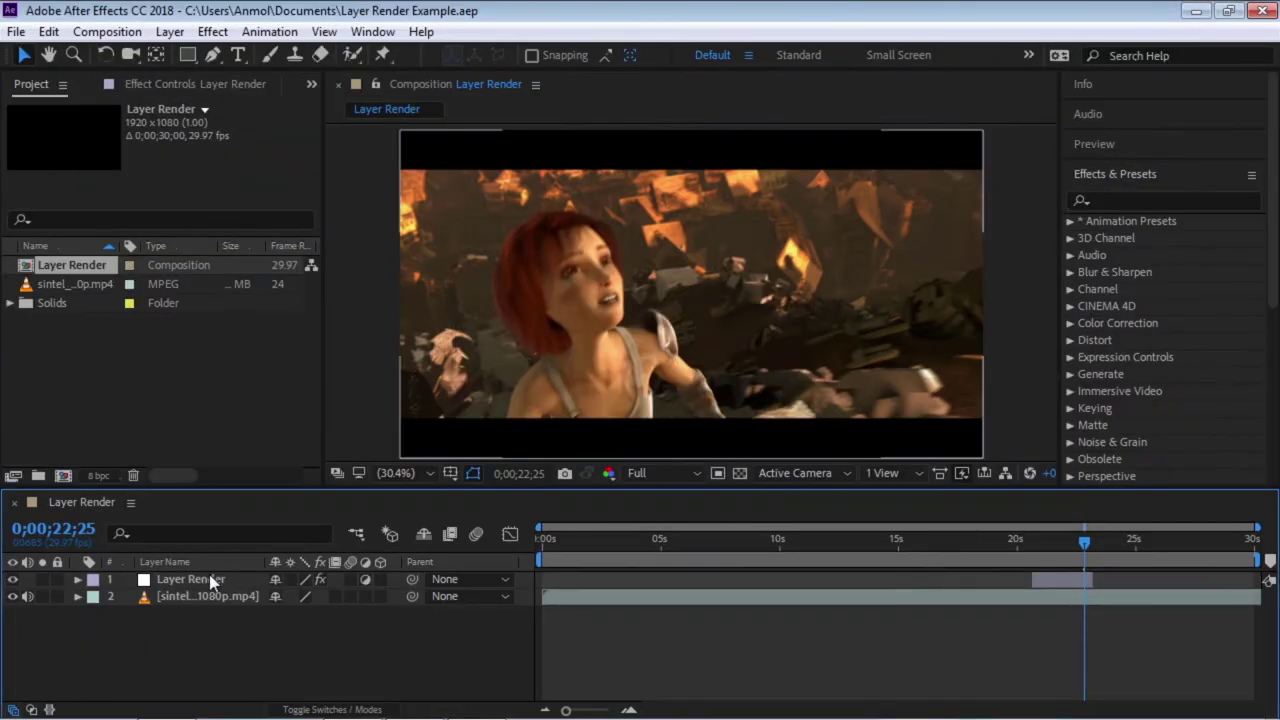
pyautogui.click(209, 579)
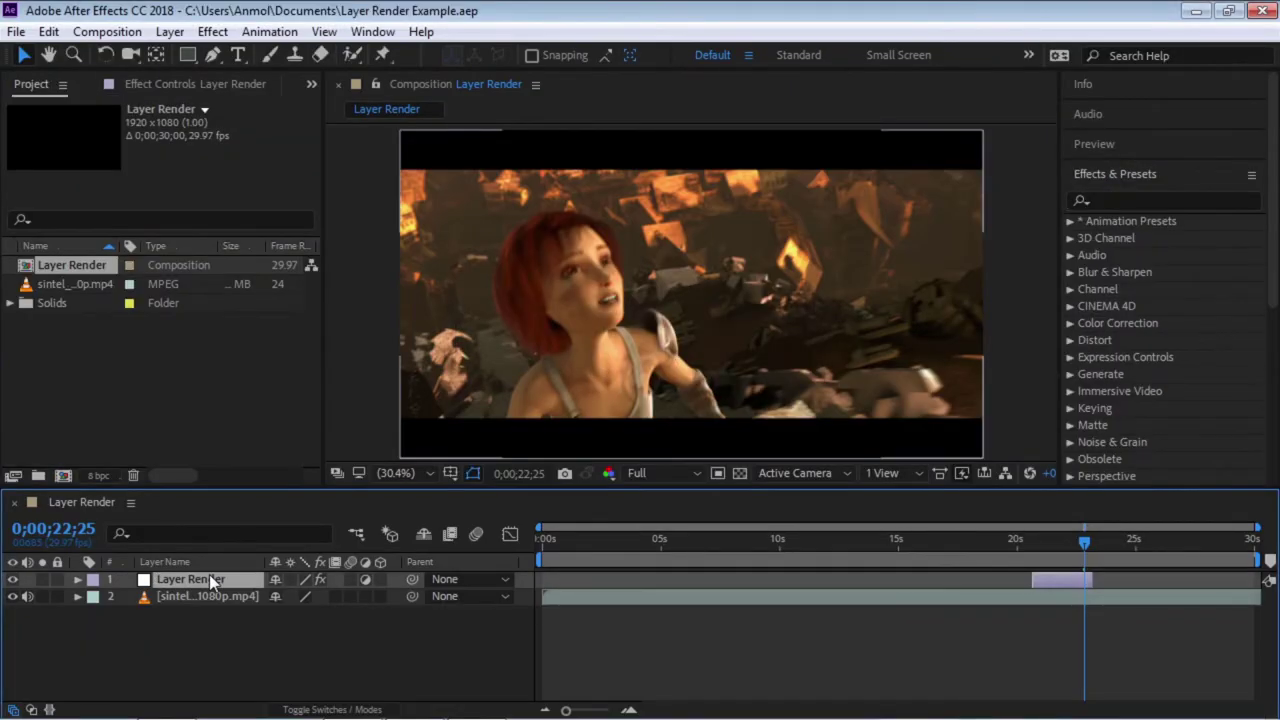
pyautogui.click(212, 86)
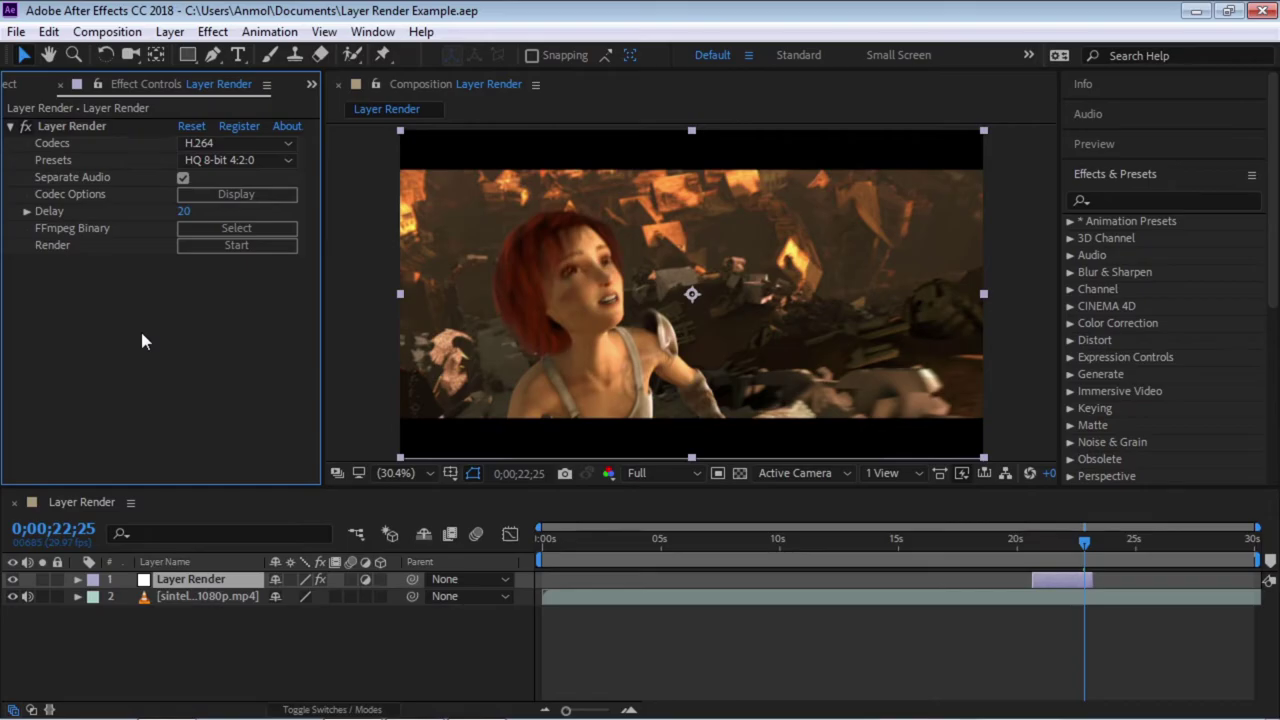
# - Check the plugin's license status, then compare the VP9 and H.264 codec presets
pyautogui.click(245, 131)
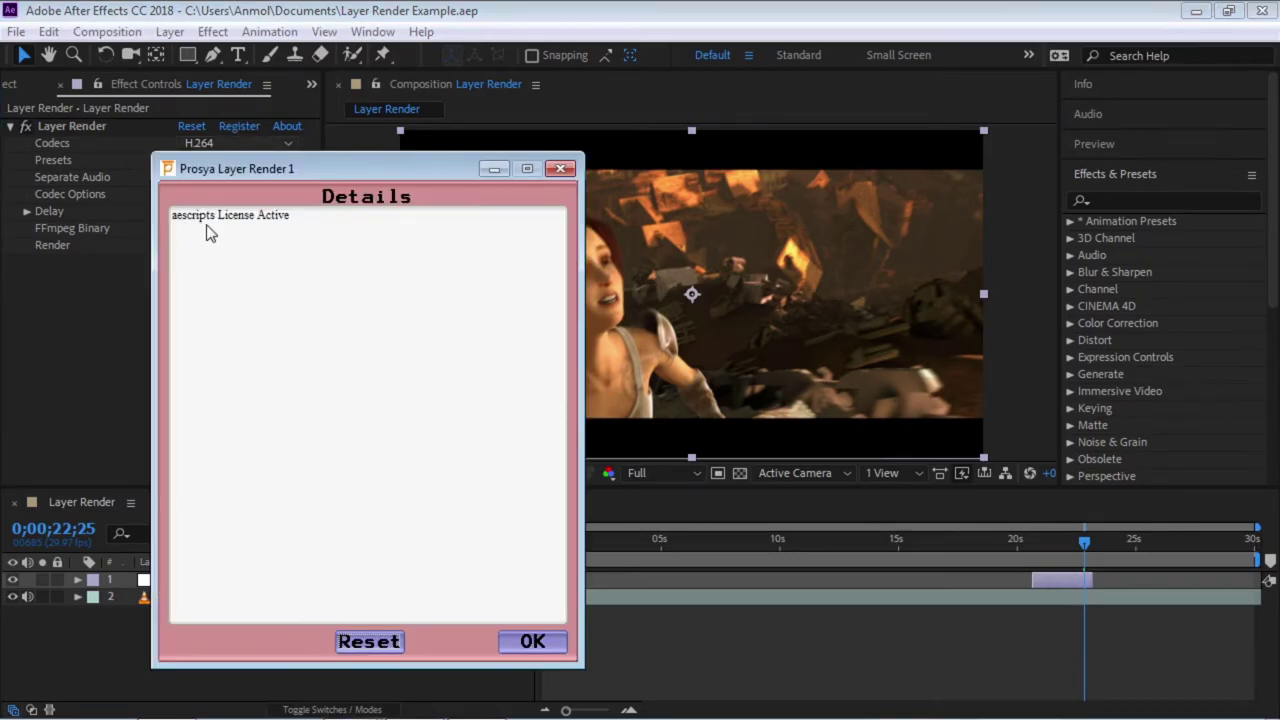
pyautogui.press('Return')
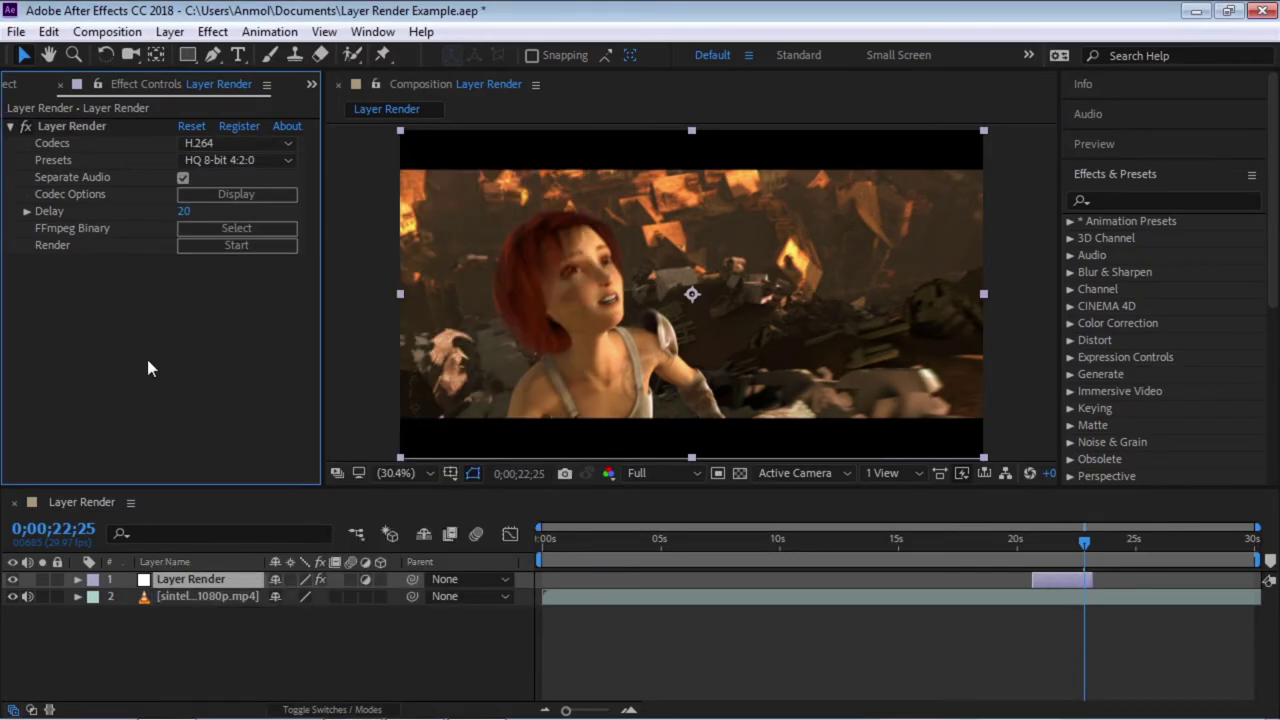
pyautogui.click(239, 144)
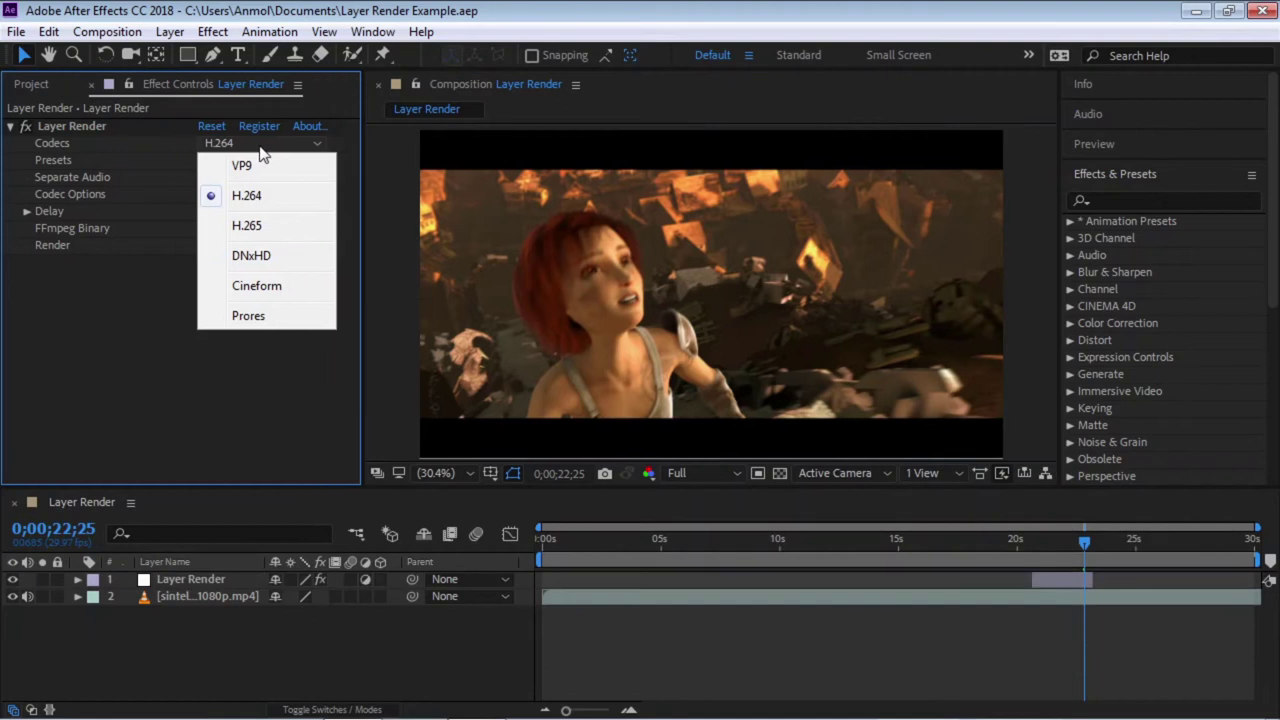
pyautogui.click(245, 166)
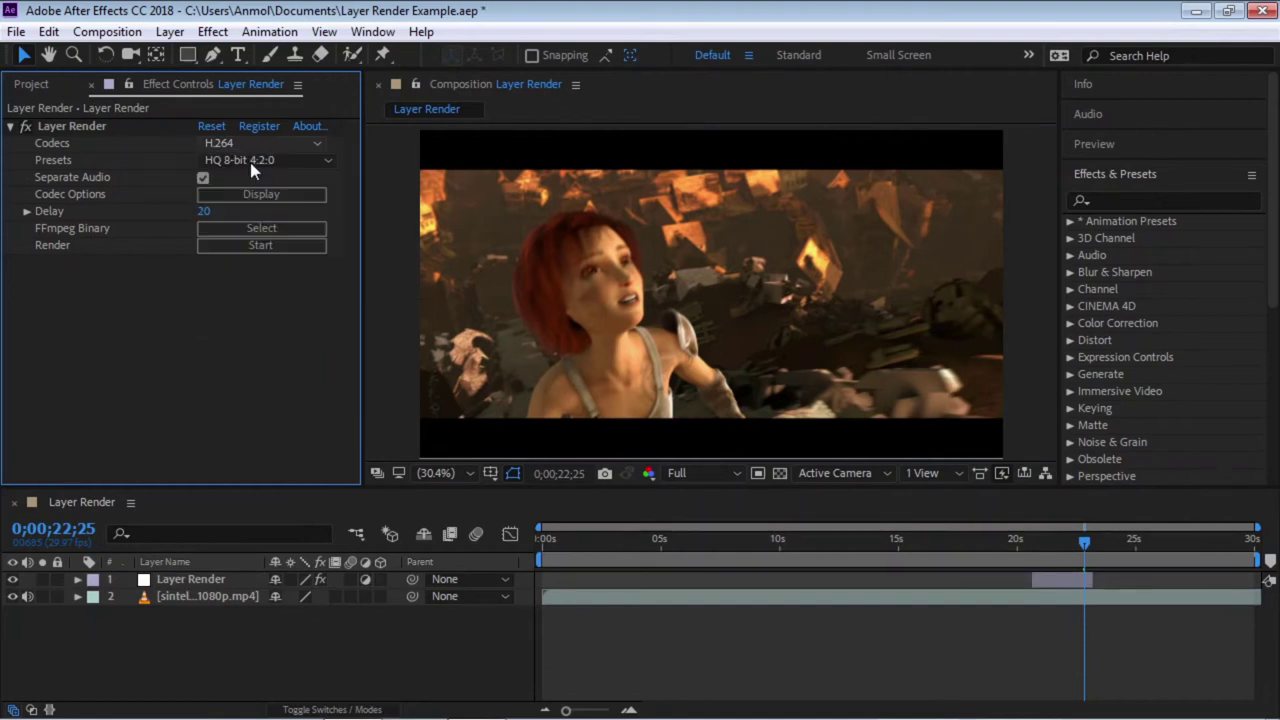
pyautogui.click(251, 162)
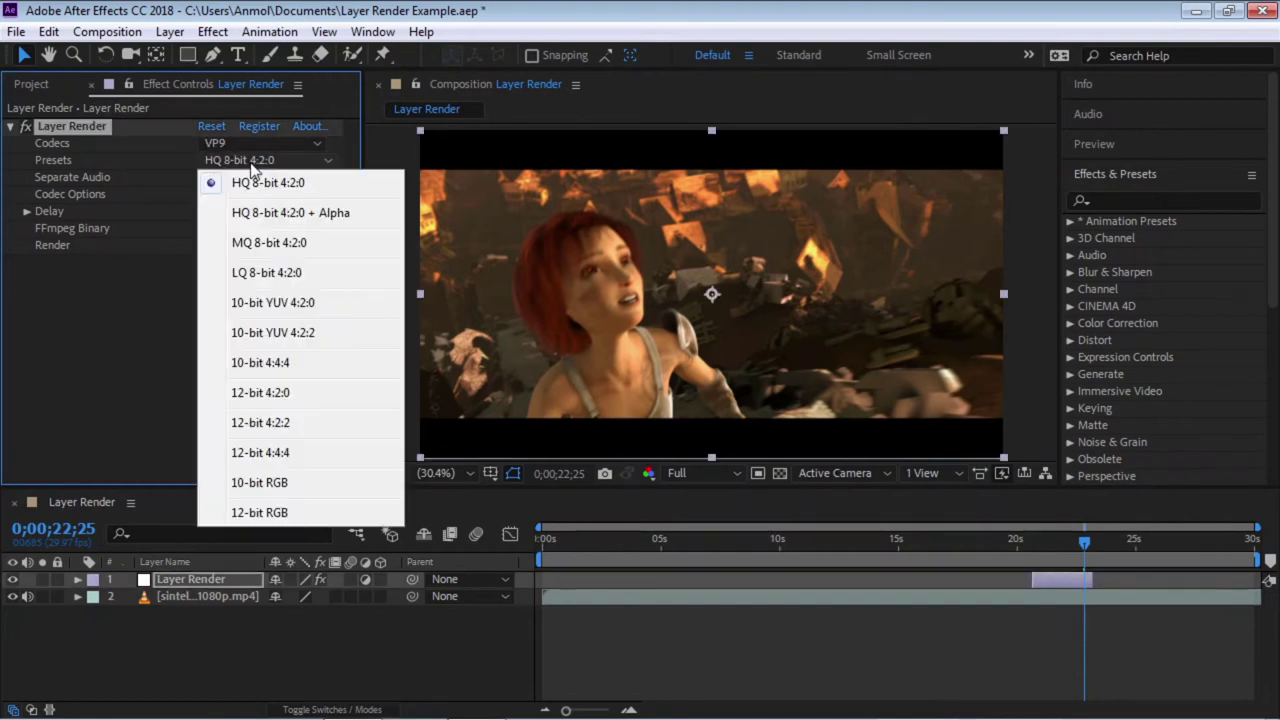
pyautogui.click(255, 142)
pyautogui.click(255, 142)
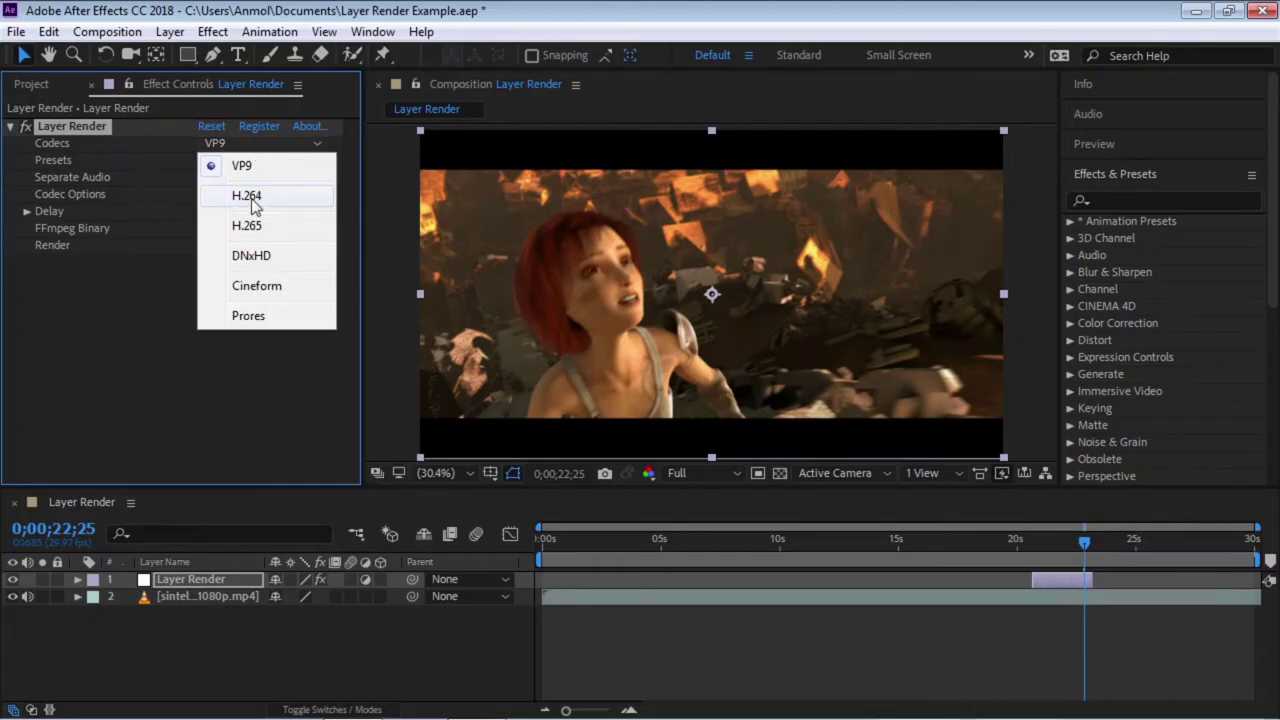
pyautogui.click(251, 200)
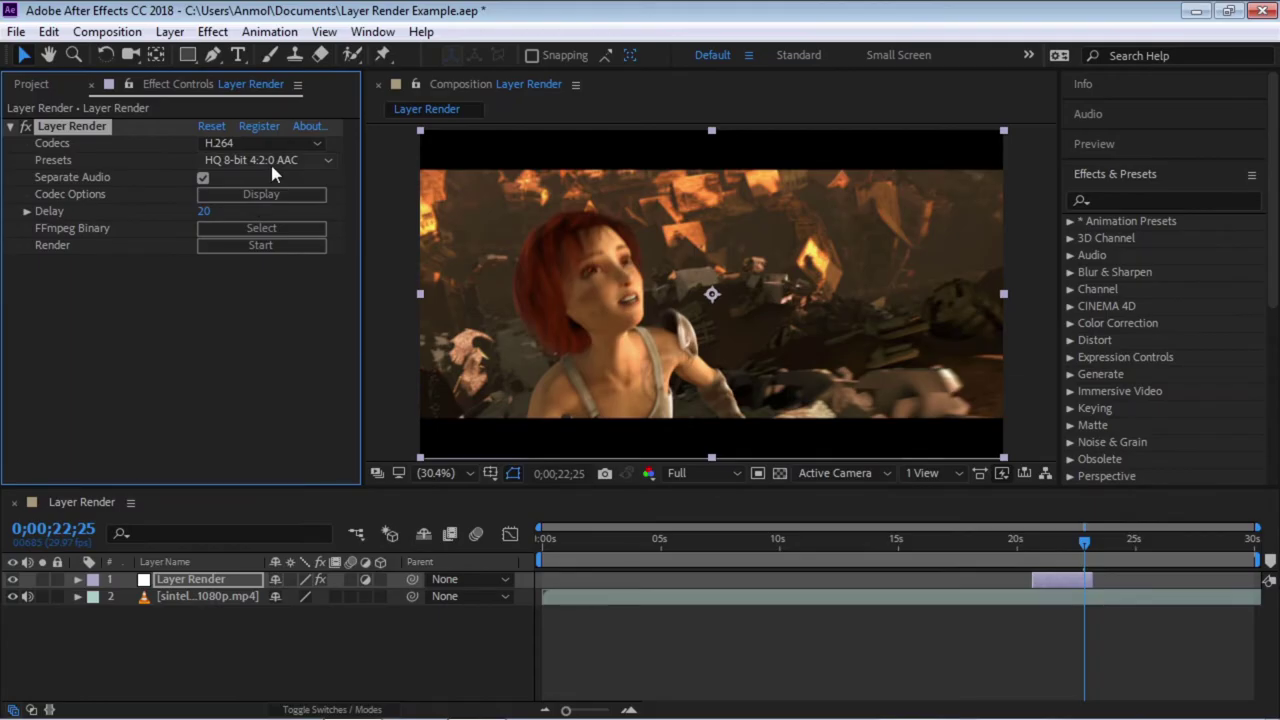
pyautogui.click(272, 168)
# - Review H.265 and DNxHD presets, then choose Cineform with the Film Scan 4:2:2 10-bit preset
pyautogui.click(273, 143)
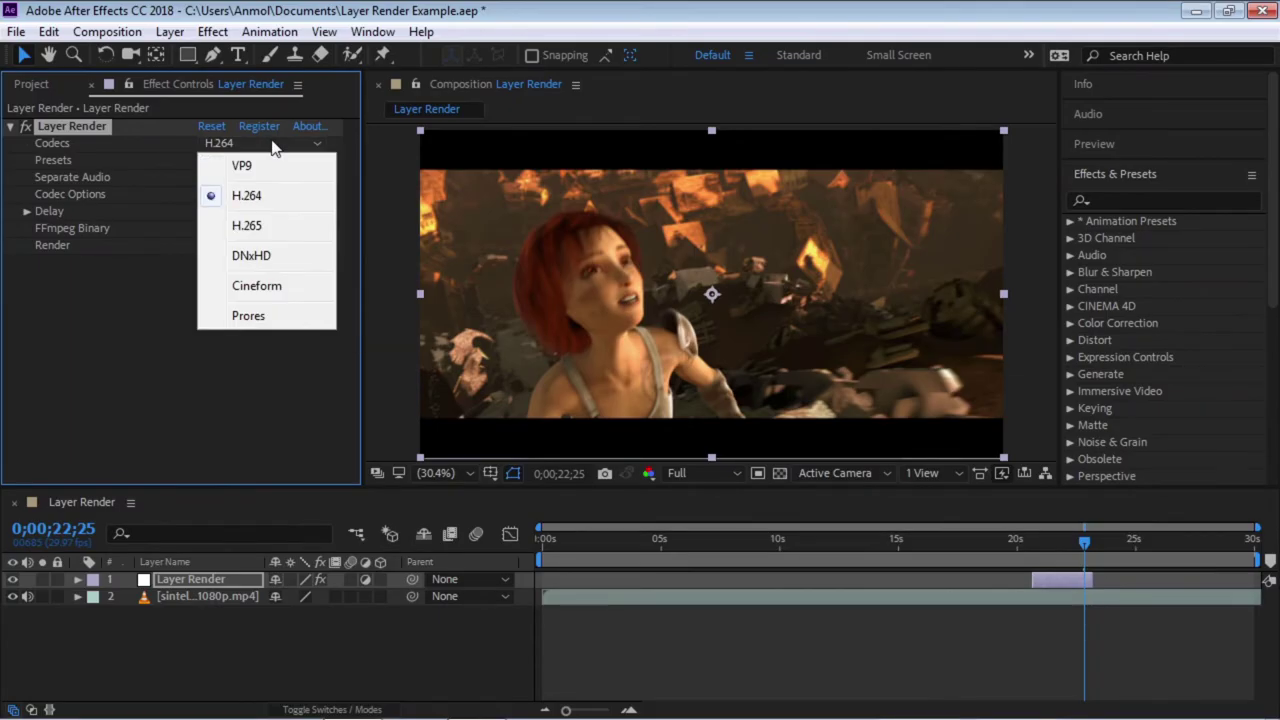
pyautogui.click(250, 226)
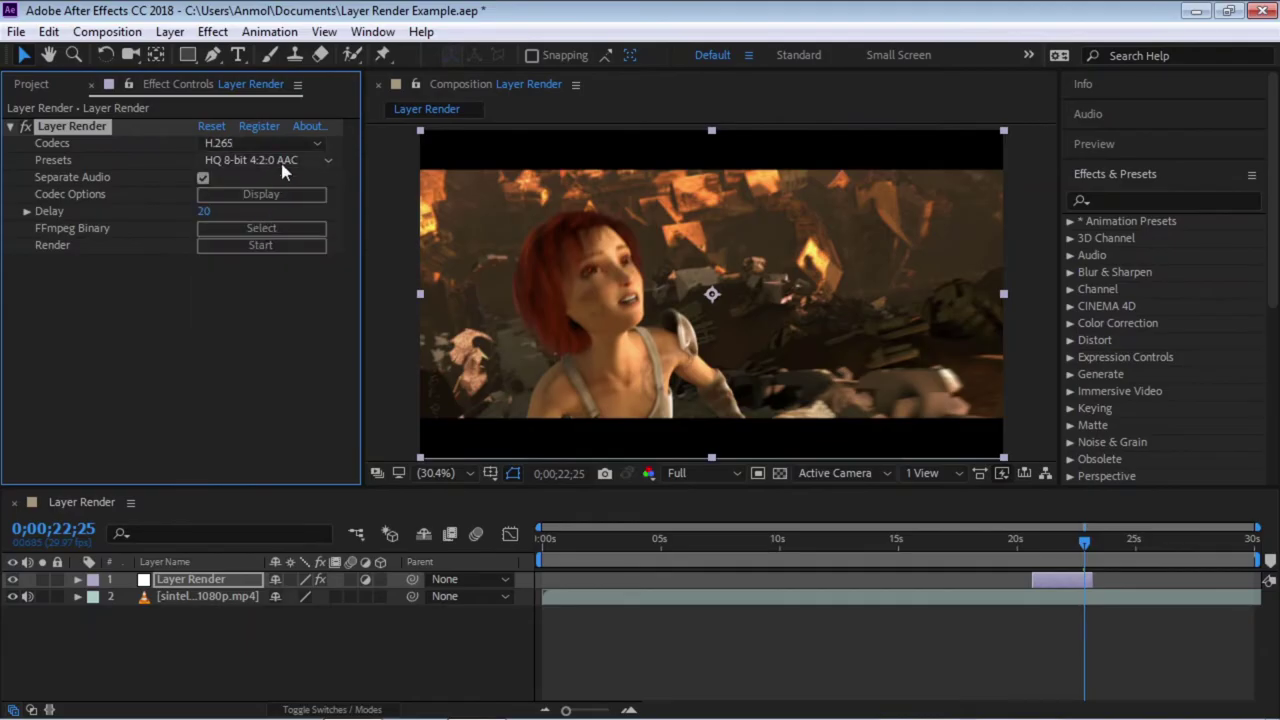
pyautogui.click(283, 168)
pyautogui.click(283, 148)
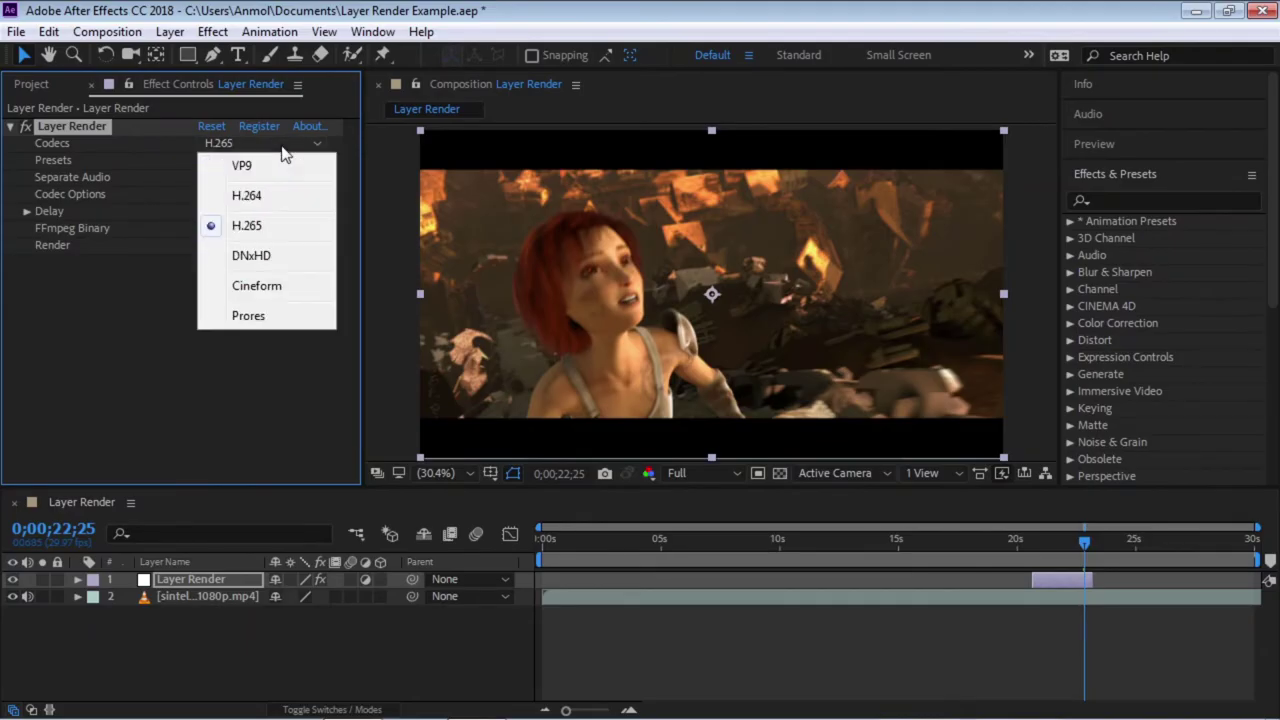
pyautogui.click(275, 256)
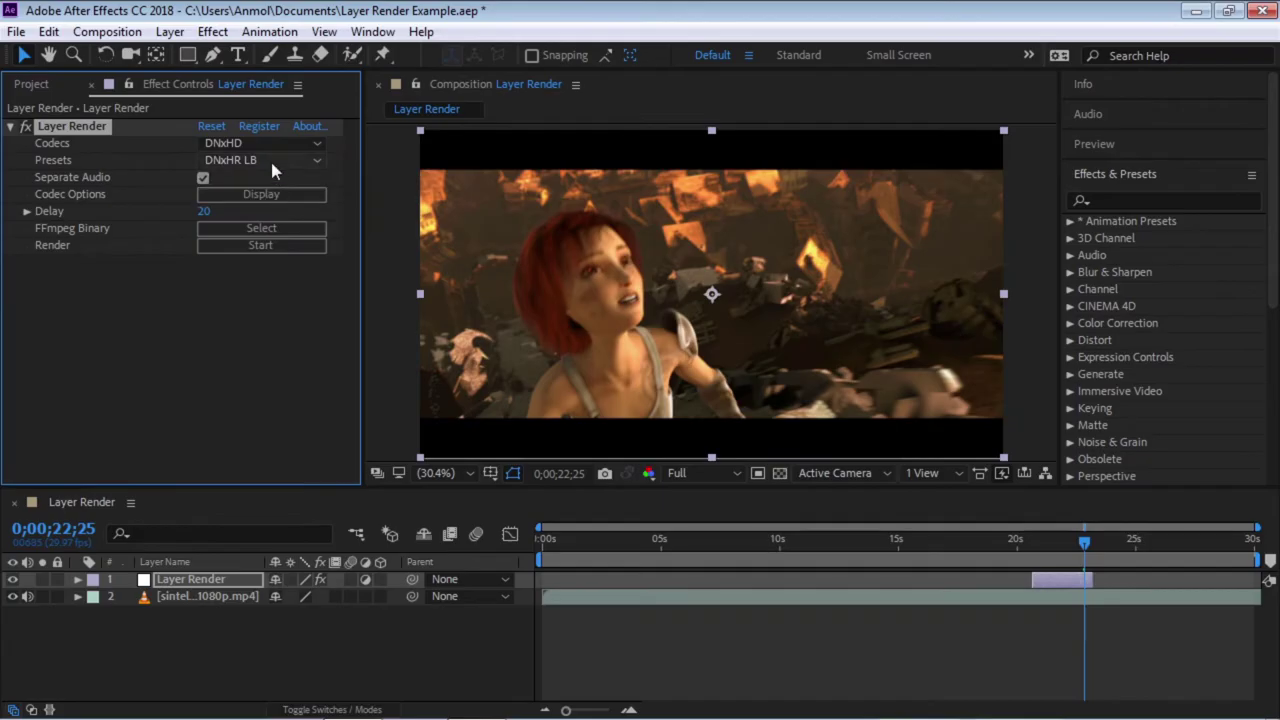
pyautogui.click(271, 160)
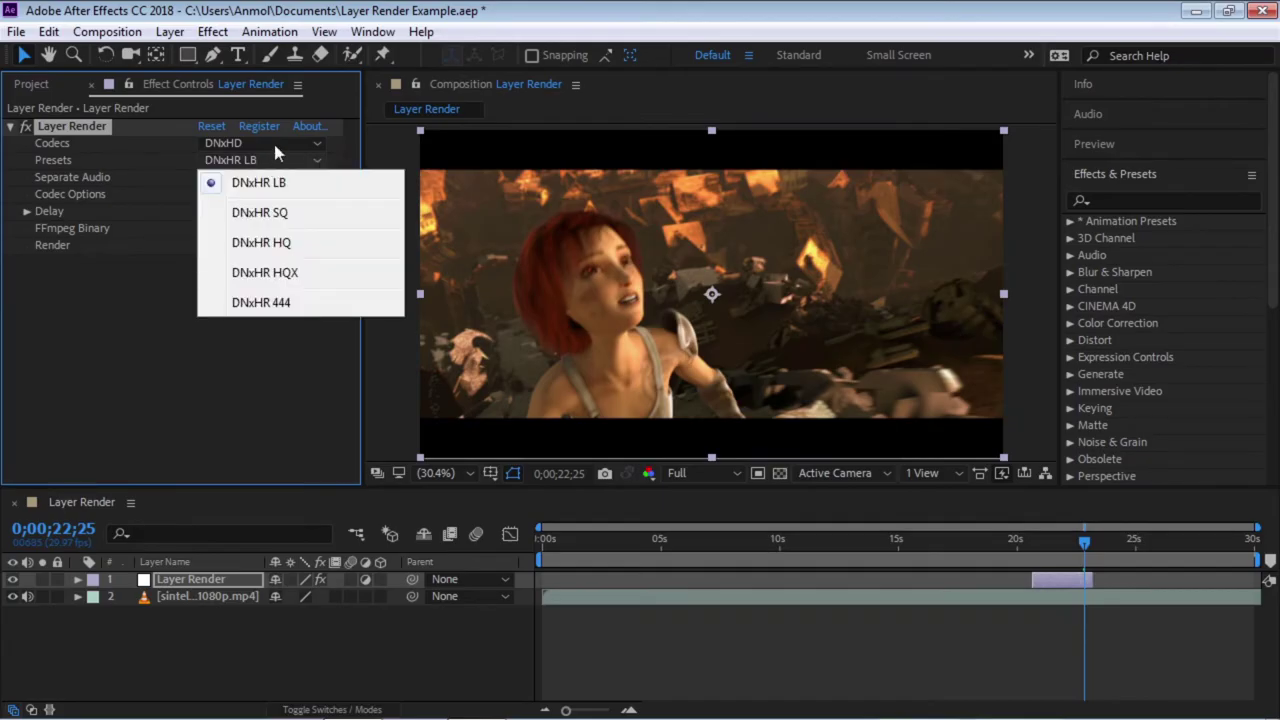
pyautogui.click(276, 146)
pyautogui.click(266, 288)
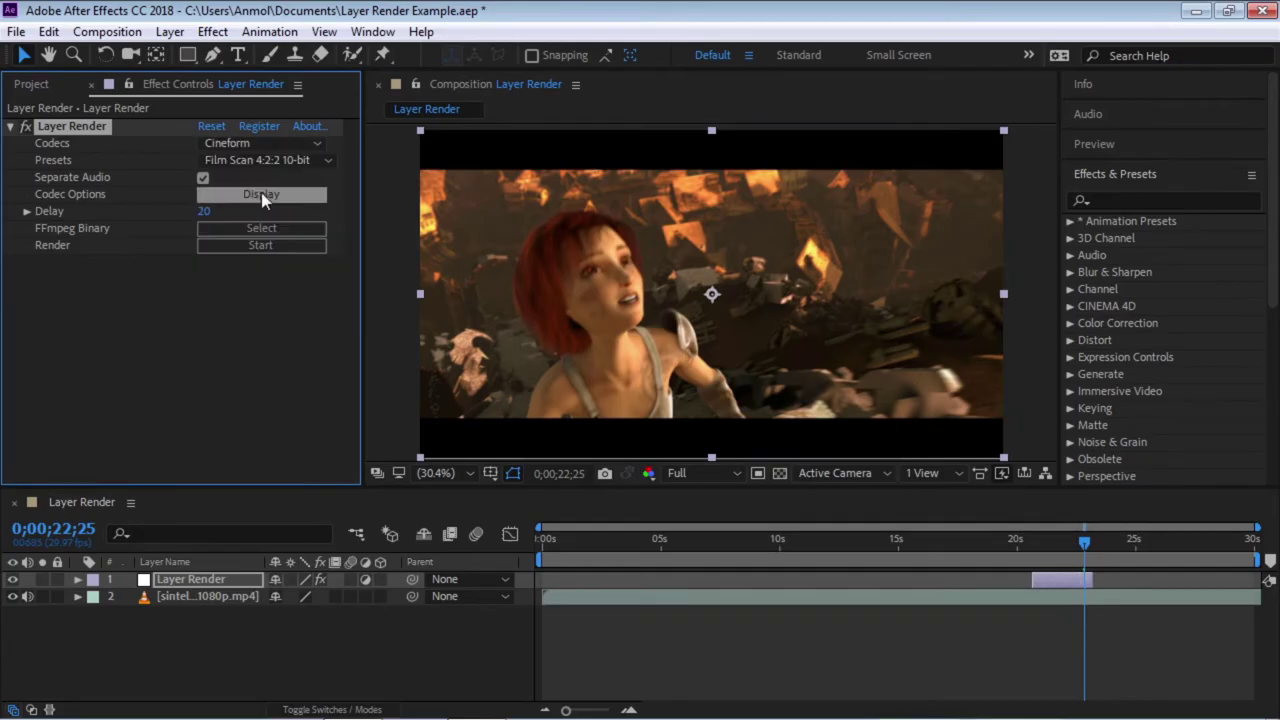
pyautogui.click(262, 162)
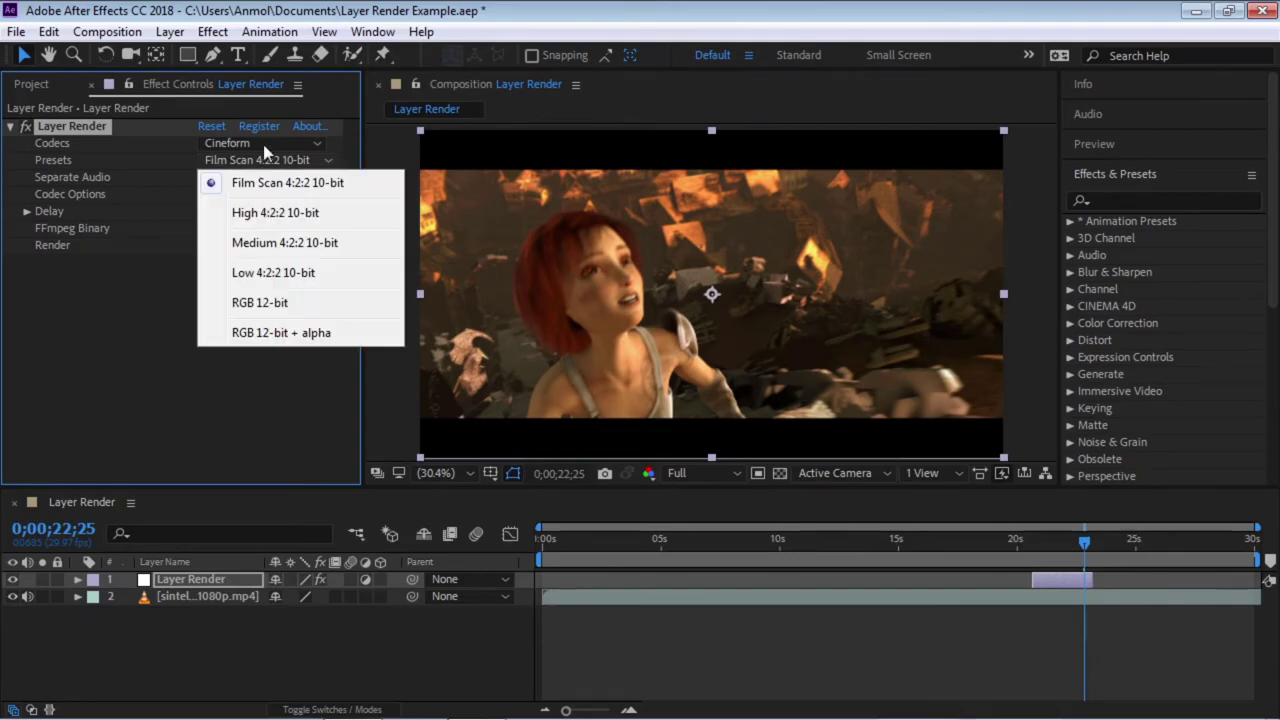
pyautogui.click(265, 158)
# - Look over the Prores codec presets and close the list without changing them
pyautogui.click(263, 145)
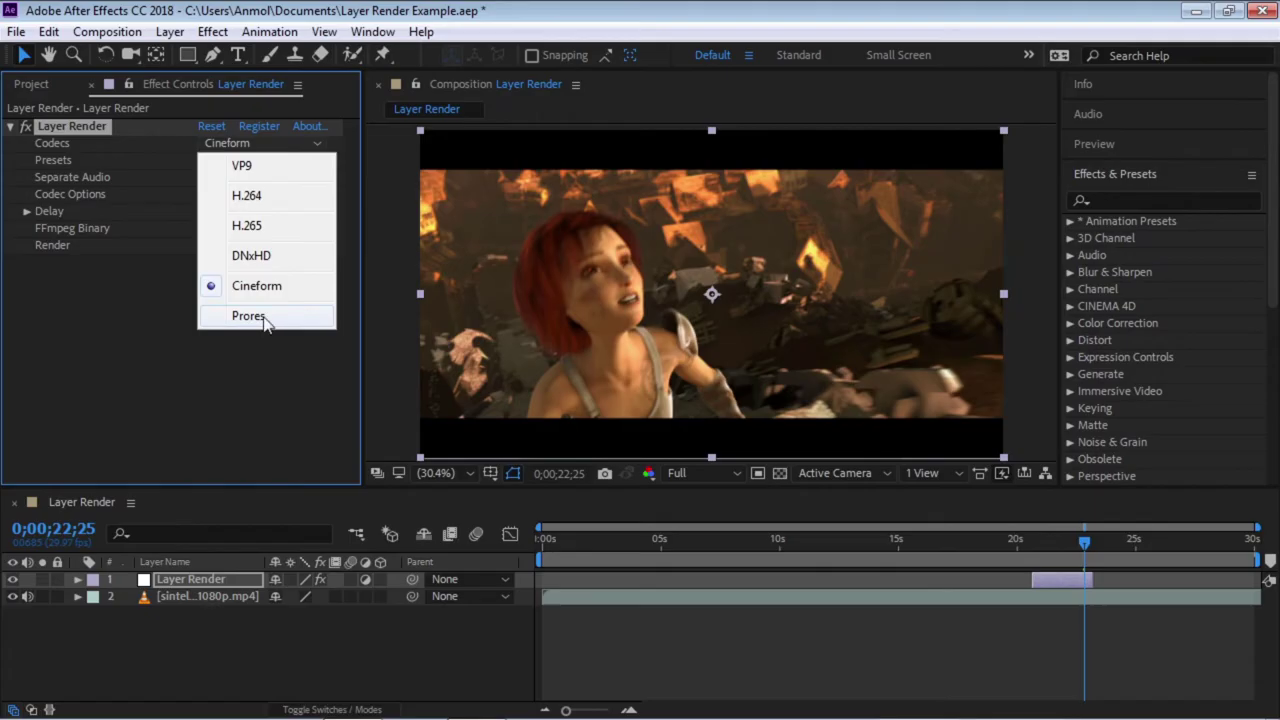
pyautogui.click(250, 316)
pyautogui.click(276, 162)
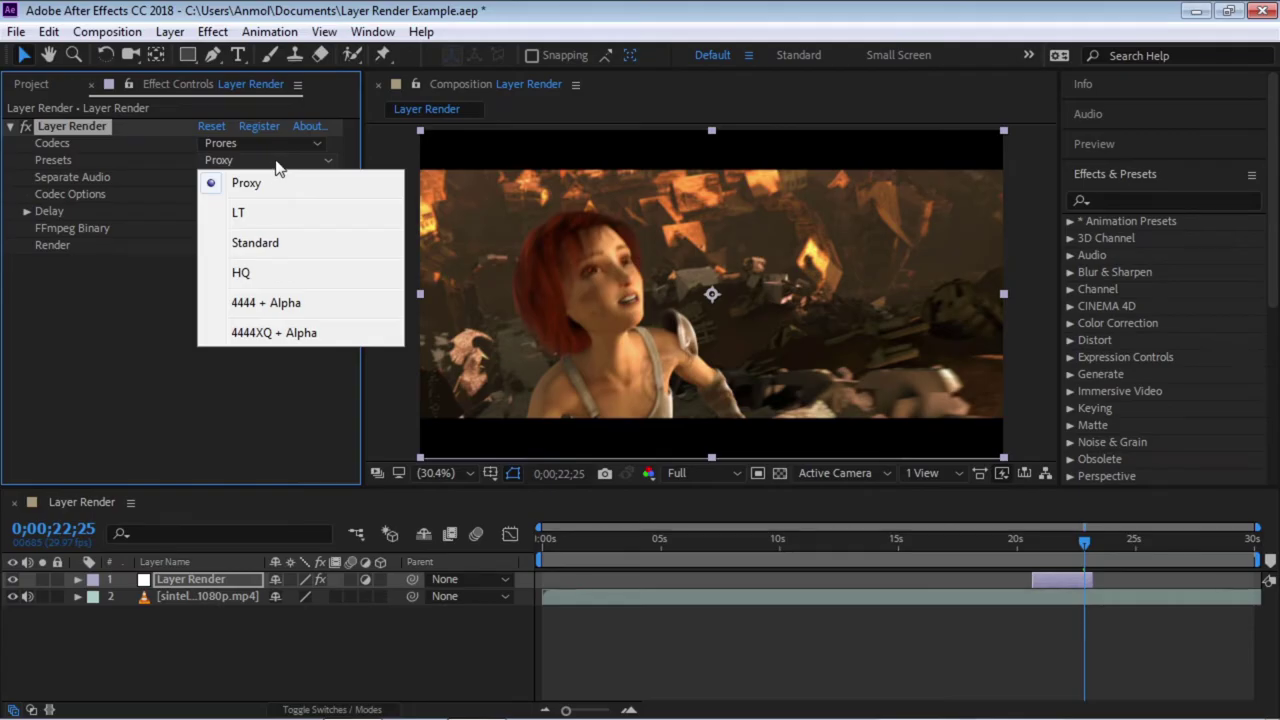
pyautogui.click(150, 327)
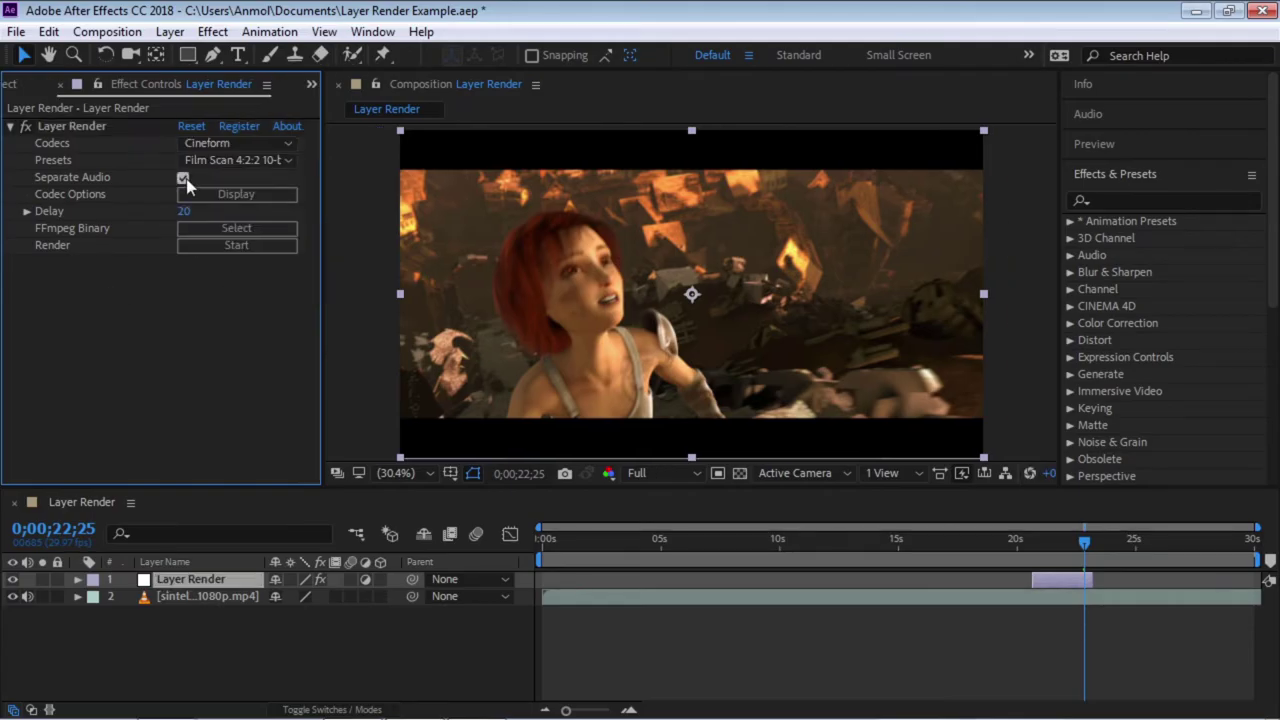
# - Uncheck Separate Audio and review the Cineform ffmpeg options (-c:v cfhd -quality 6) without changes
pyautogui.click(184, 178)
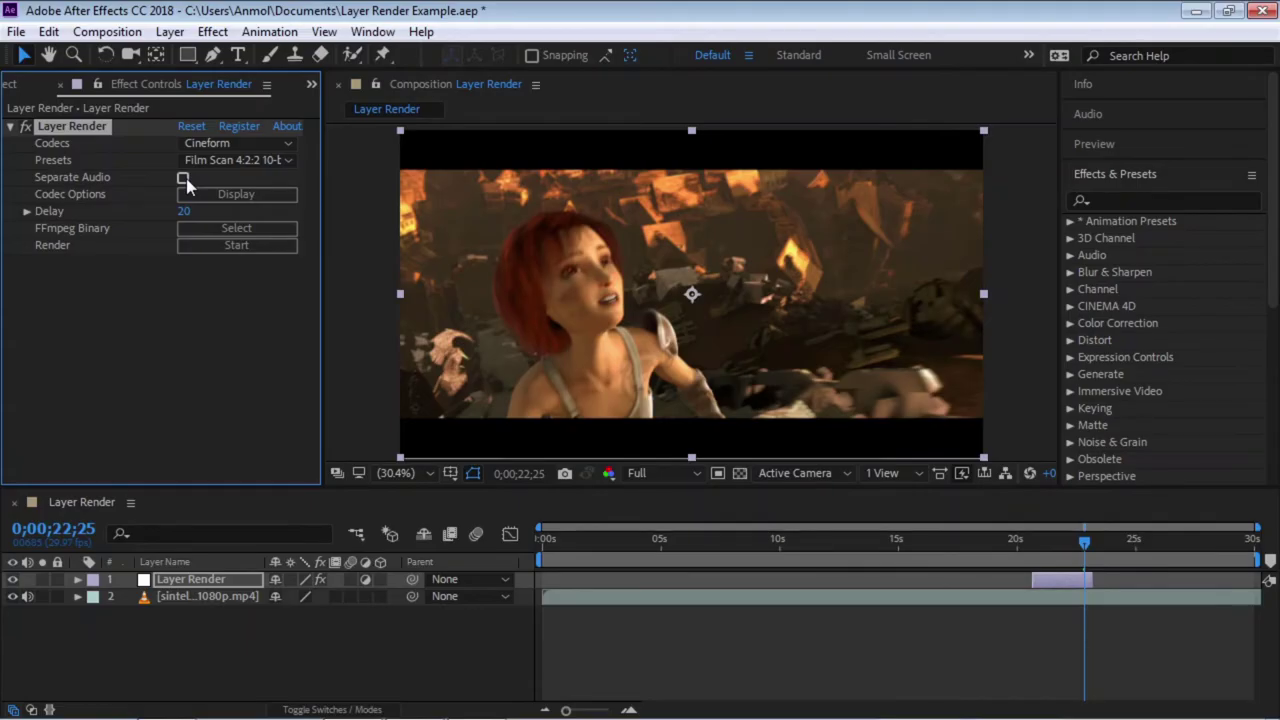
pyautogui.click(203, 193)
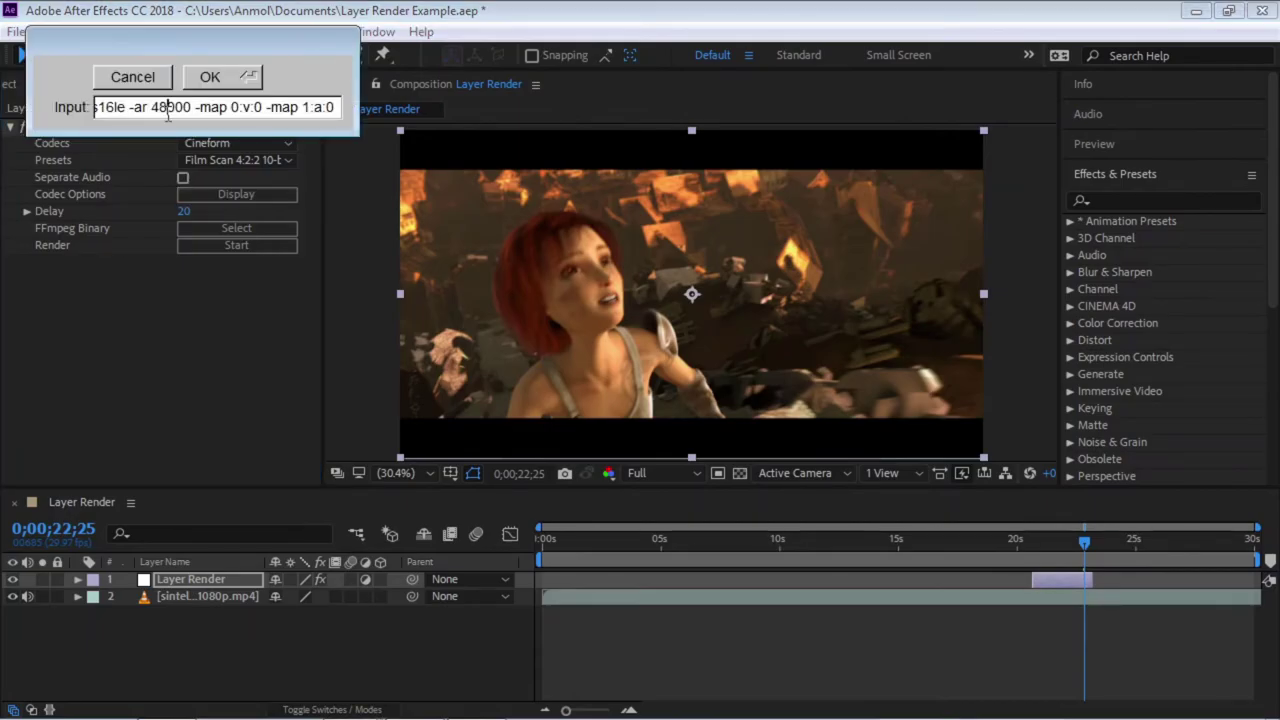
pyautogui.press('Left')
pyautogui.press('Left')
pyautogui.press('Left')
pyautogui.press('Left')
pyautogui.press('Left')
pyautogui.press('Left')
pyautogui.press('Left')
pyautogui.press('Left')
pyautogui.press('Left')
pyautogui.press('Left')
pyautogui.press('Left')
pyautogui.press('Left')
pyautogui.press('Left')
pyautogui.press('Left')
pyautogui.press('Left')
pyautogui.press('Left')
pyautogui.press('Left')
pyautogui.press('Left')
pyautogui.press('Left')
pyautogui.press('Left')
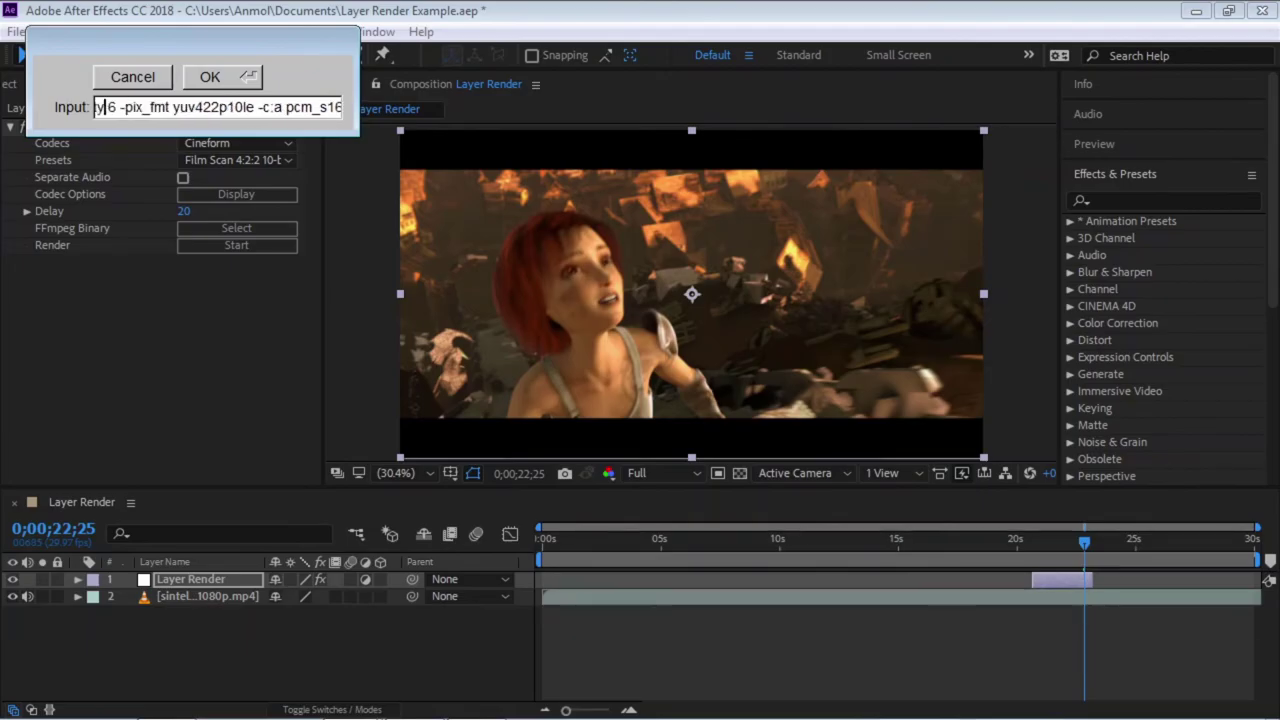
pyautogui.press('Left')
pyautogui.press('Left')
pyautogui.press('Left')
pyautogui.press('Left')
pyautogui.press('Left')
pyautogui.press('Left')
pyautogui.press('Left')
pyautogui.press('Left')
pyautogui.press('Left')
pyautogui.press('Left')
pyautogui.press('Left')
pyautogui.press('Left')
pyautogui.press('Left')
pyautogui.press('Left')
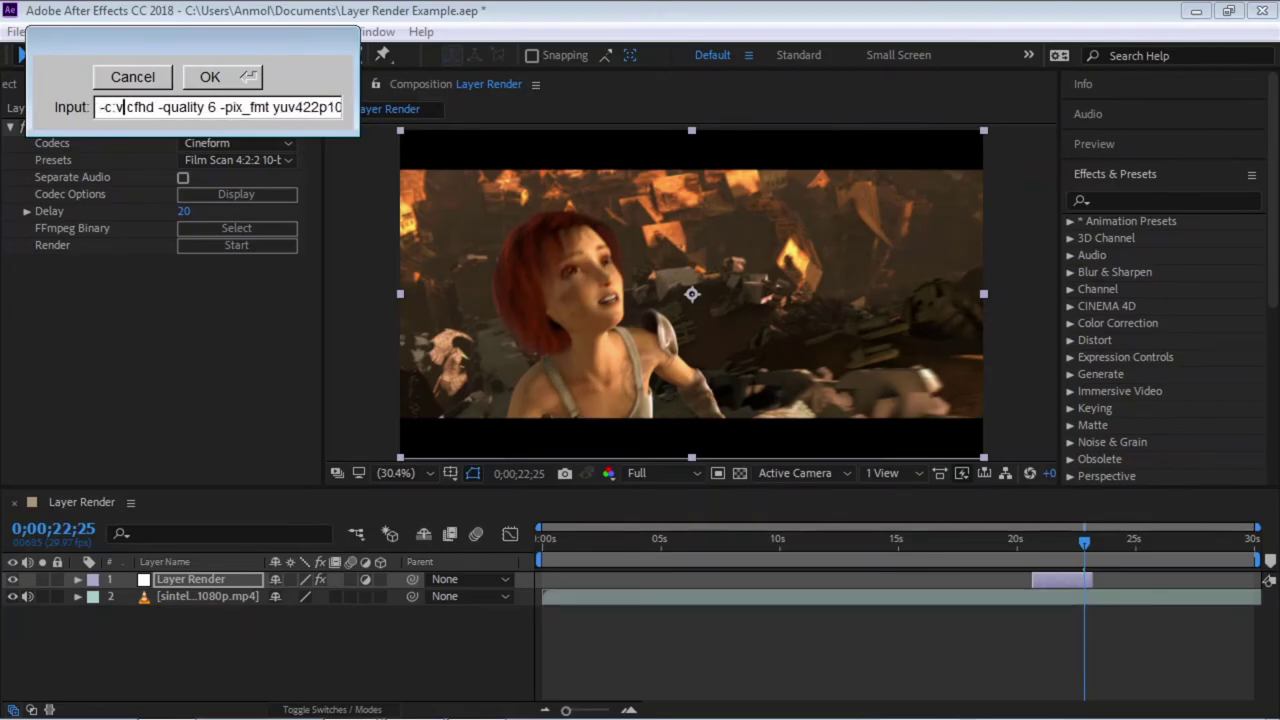
pyautogui.press('Right')
pyautogui.press('Right')
pyautogui.press('Right')
pyautogui.press('Right')
pyautogui.press('Right')
pyautogui.press('Right')
pyautogui.press('Right')
pyautogui.press('Right')
pyautogui.press('Right')
pyautogui.press('Right')
pyautogui.press('Right')
pyautogui.press('Right')
pyautogui.press('Right')
pyautogui.press('Right')
pyautogui.press('Right')
pyautogui.press('Right')
pyautogui.press('Right')
pyautogui.press('Right')
pyautogui.press('Right')
pyautogui.press('Right')
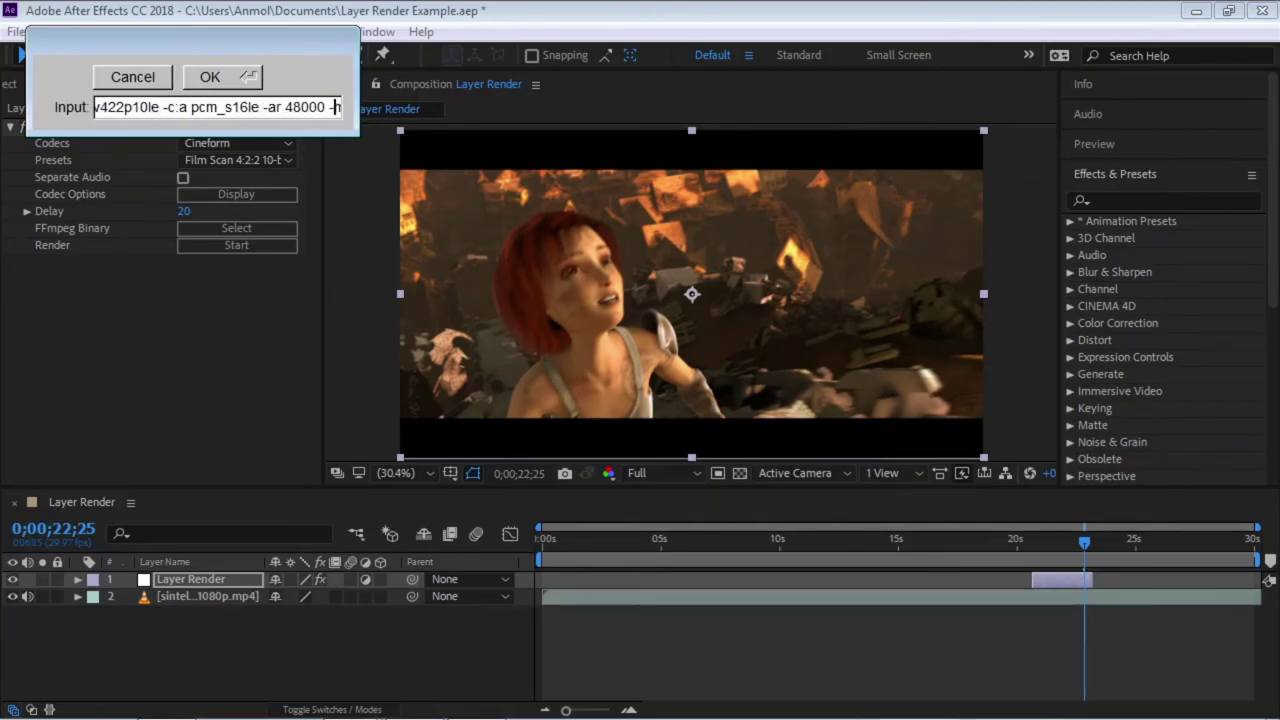
pyautogui.press('Right')
pyautogui.press('Right')
pyautogui.press('Right')
pyautogui.press('Right')
pyautogui.press('Right')
pyautogui.press('Right')
pyautogui.press('Right')
pyautogui.press('Right')
pyautogui.press('Right')
pyautogui.press('Right')
pyautogui.press('Right')
pyautogui.press('Right')
pyautogui.press('Right')
pyautogui.press('Right')
pyautogui.press('Right')
pyautogui.press('Right')
pyautogui.press('Right')
pyautogui.press('Right')
pyautogui.press('Right')
pyautogui.press('Right')
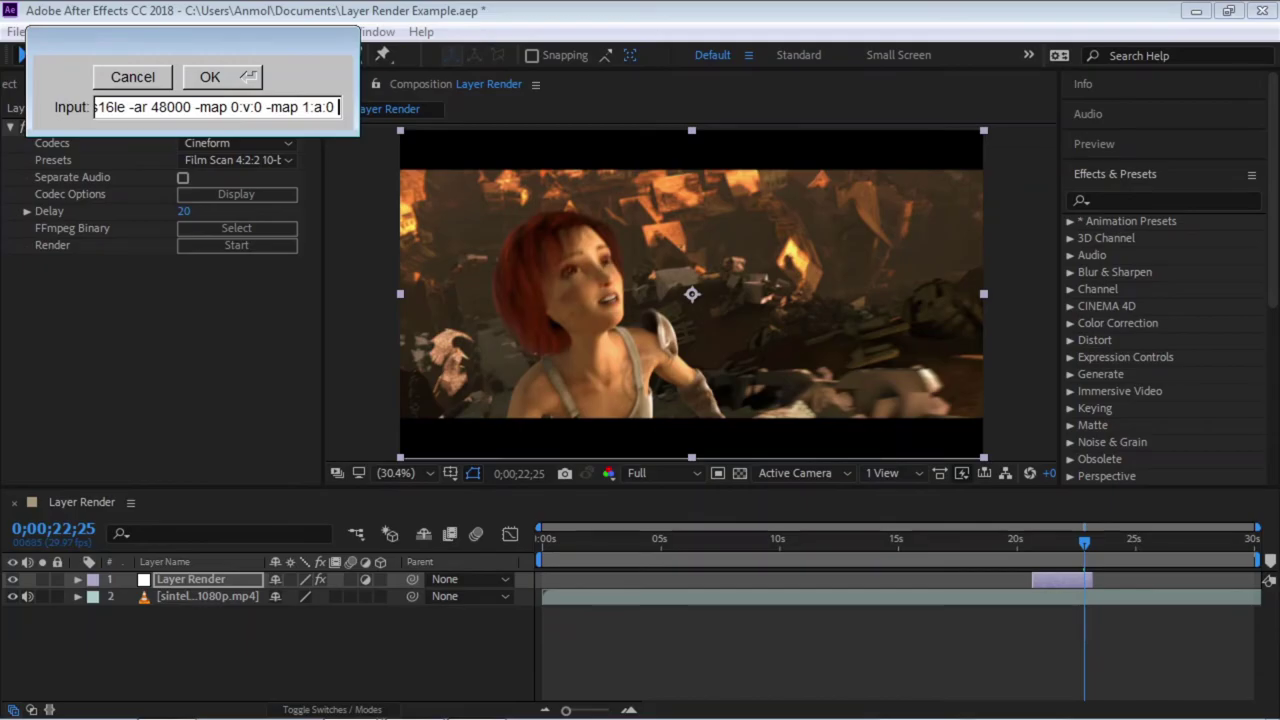
pyautogui.click(114, 80)
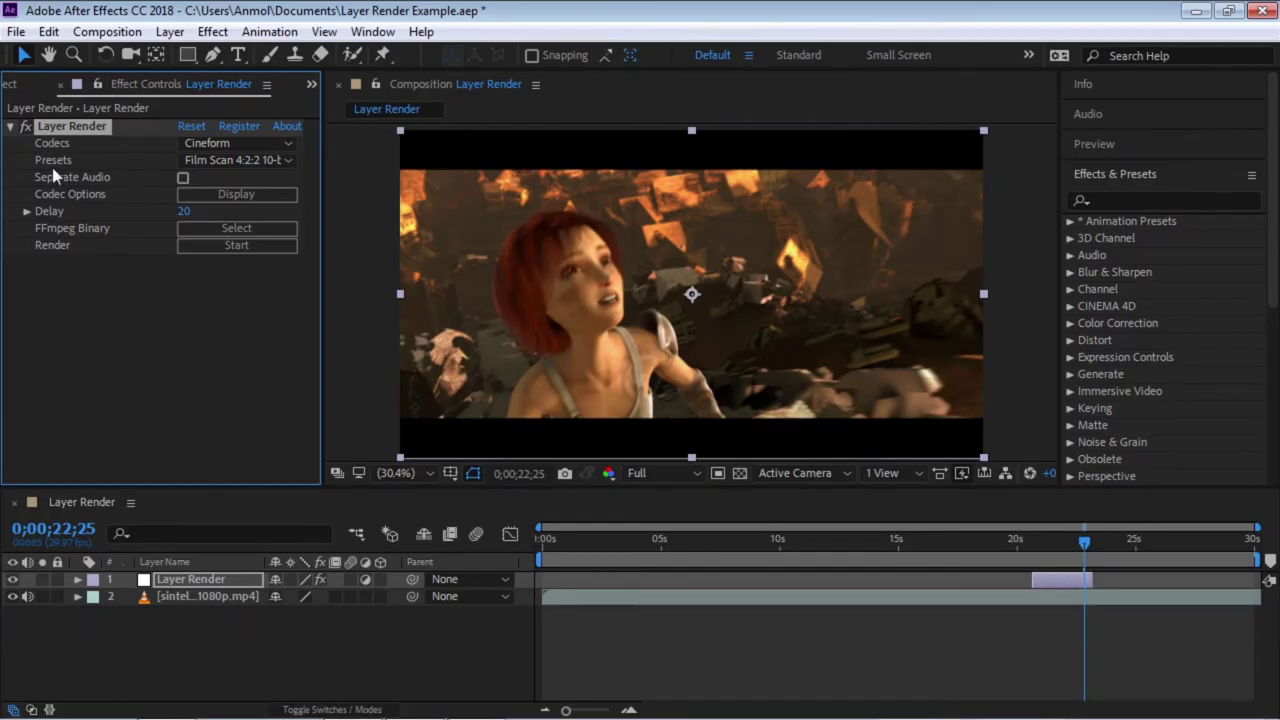
# - Set the Layer Render FFmpeg Binary to ffmpeg in C:\ffmpeg\bin
pyautogui.click(224, 227)
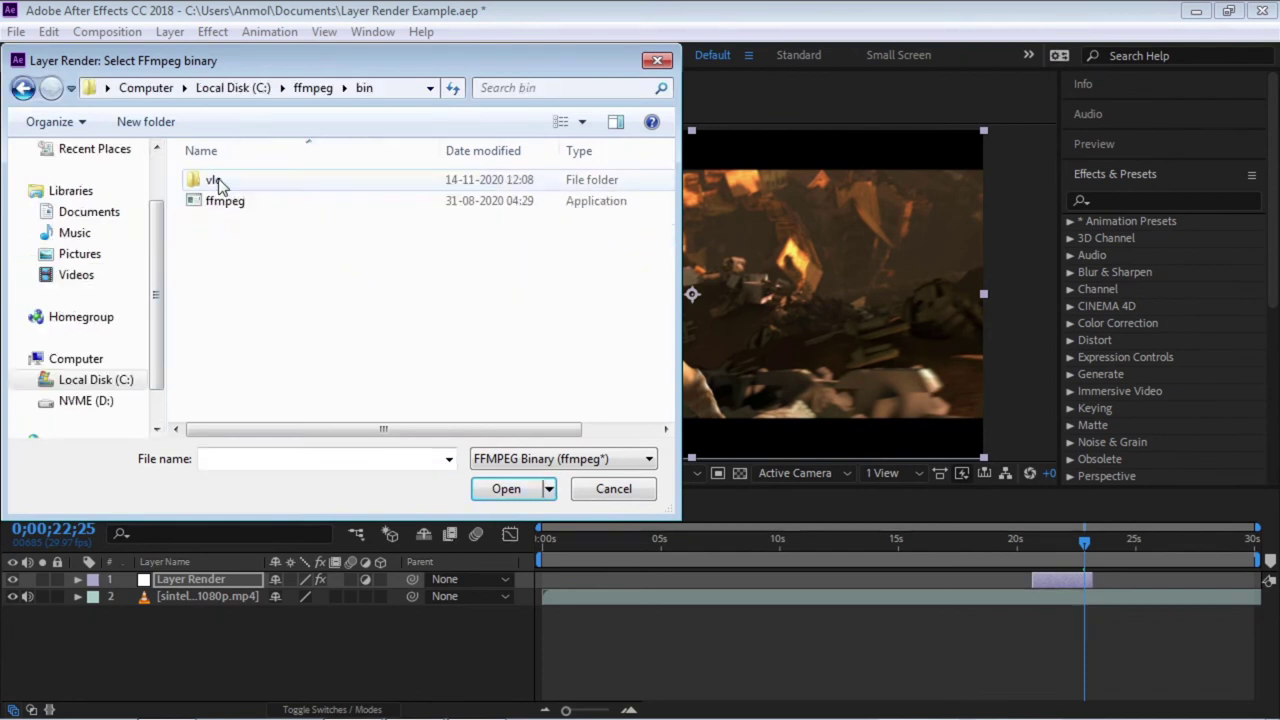
pyautogui.click(218, 200)
pyautogui.doubleClick(222, 200)
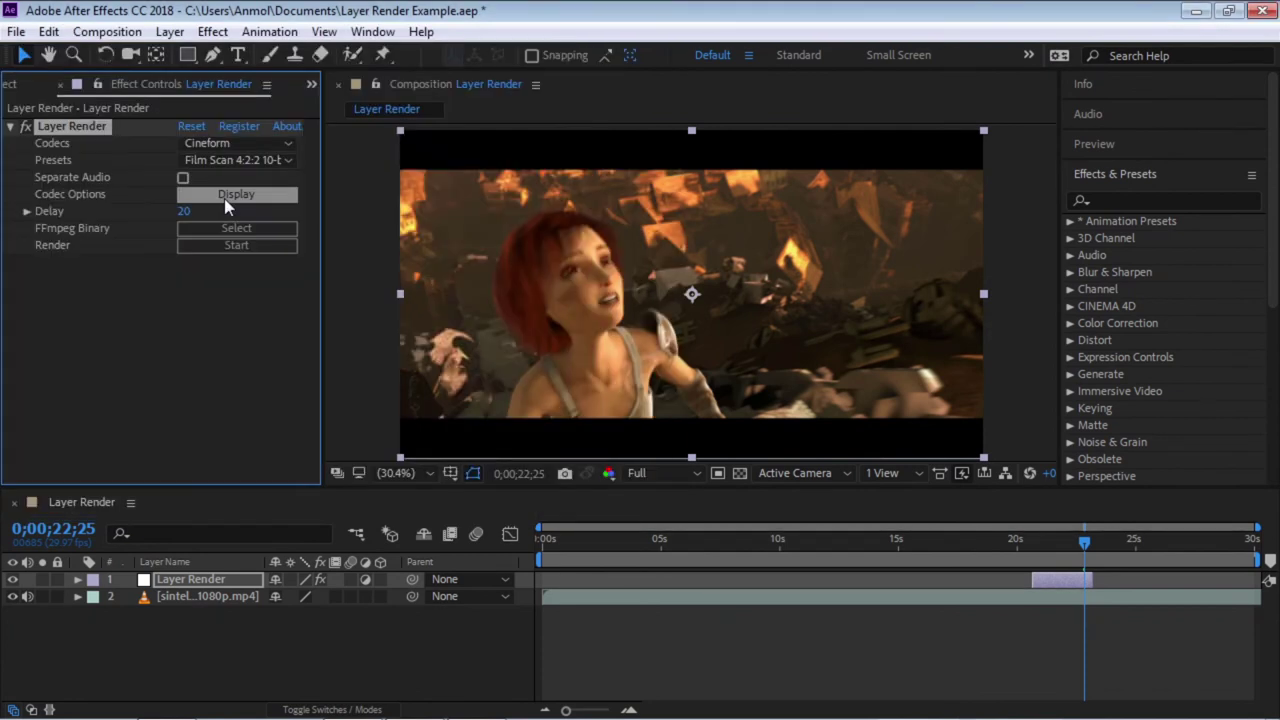
pyautogui.click(191, 350)
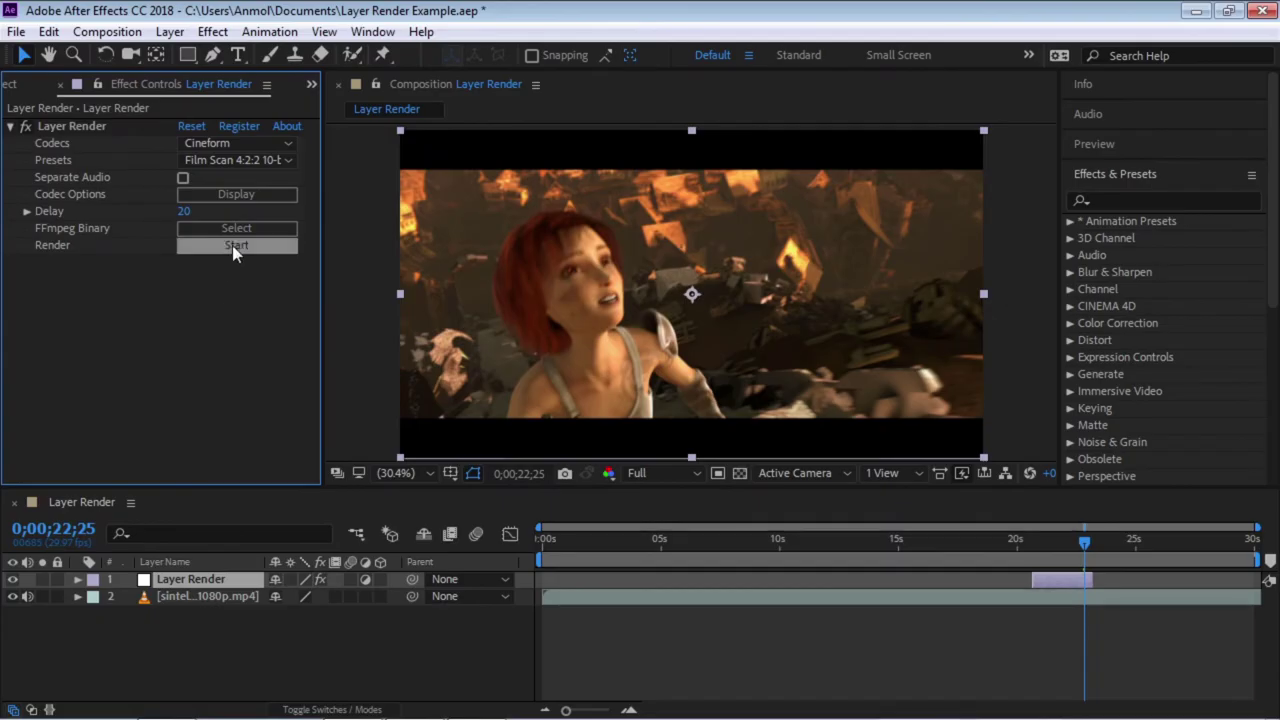
# - Render the Layer Render layer to test1.mov on the NVME (D:) drive
pyautogui.click(234, 245)
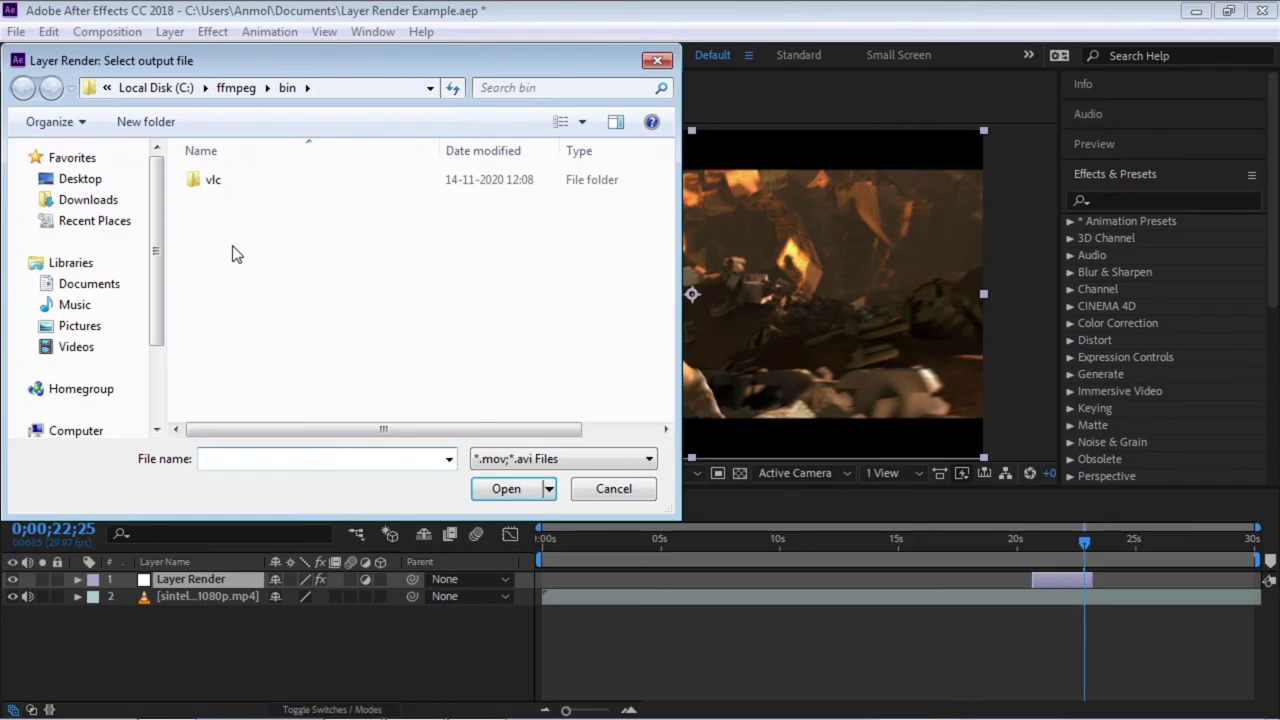
pyautogui.scroll(-2, 118, 350)
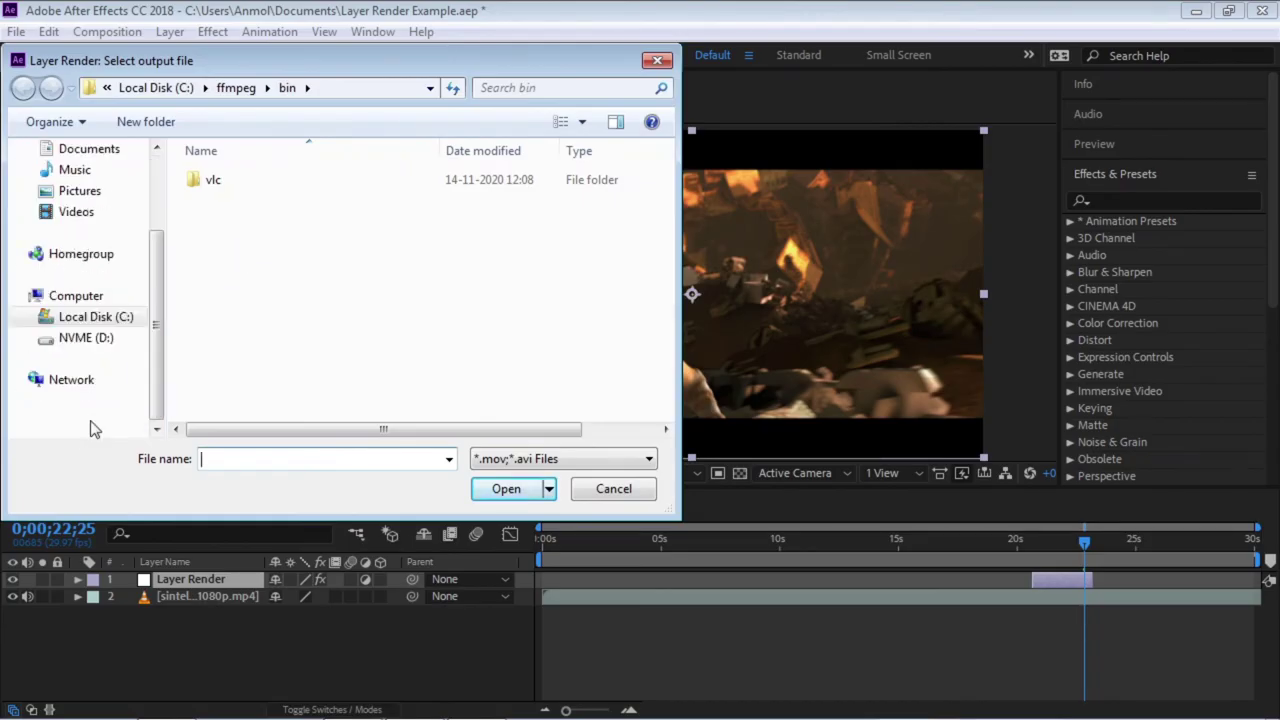
pyautogui.click(90, 342)
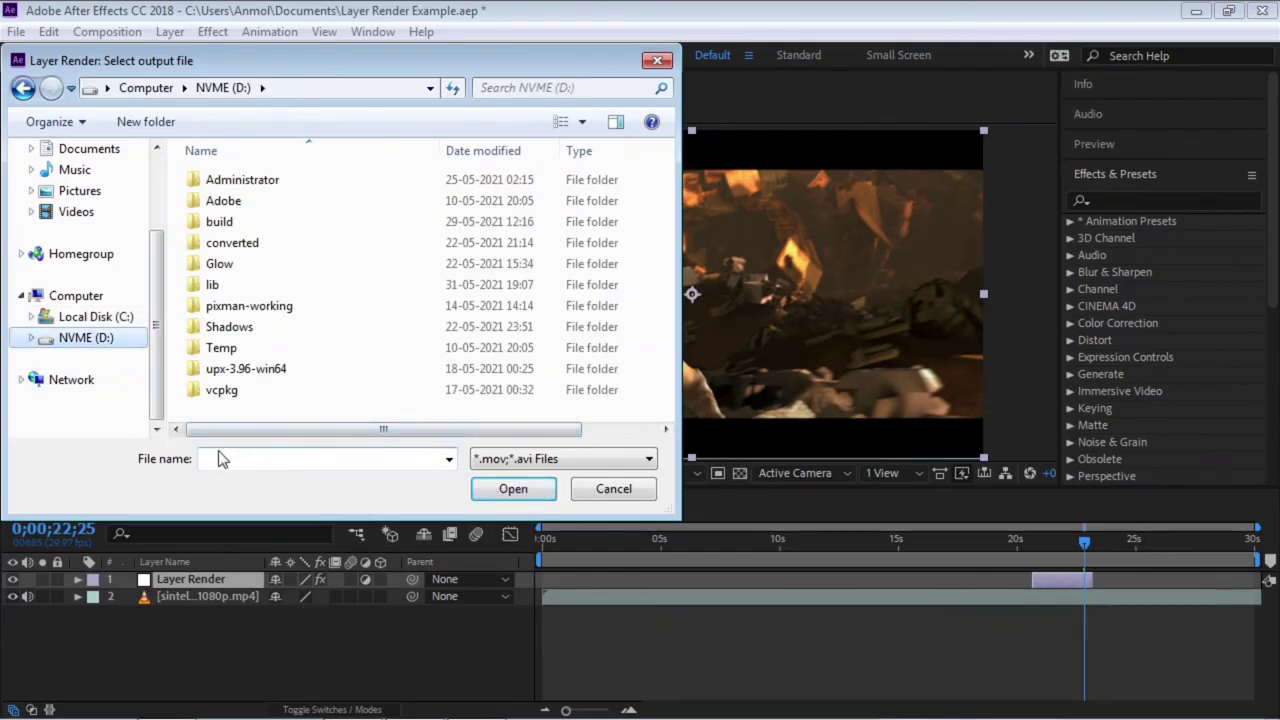
pyautogui.write('test')
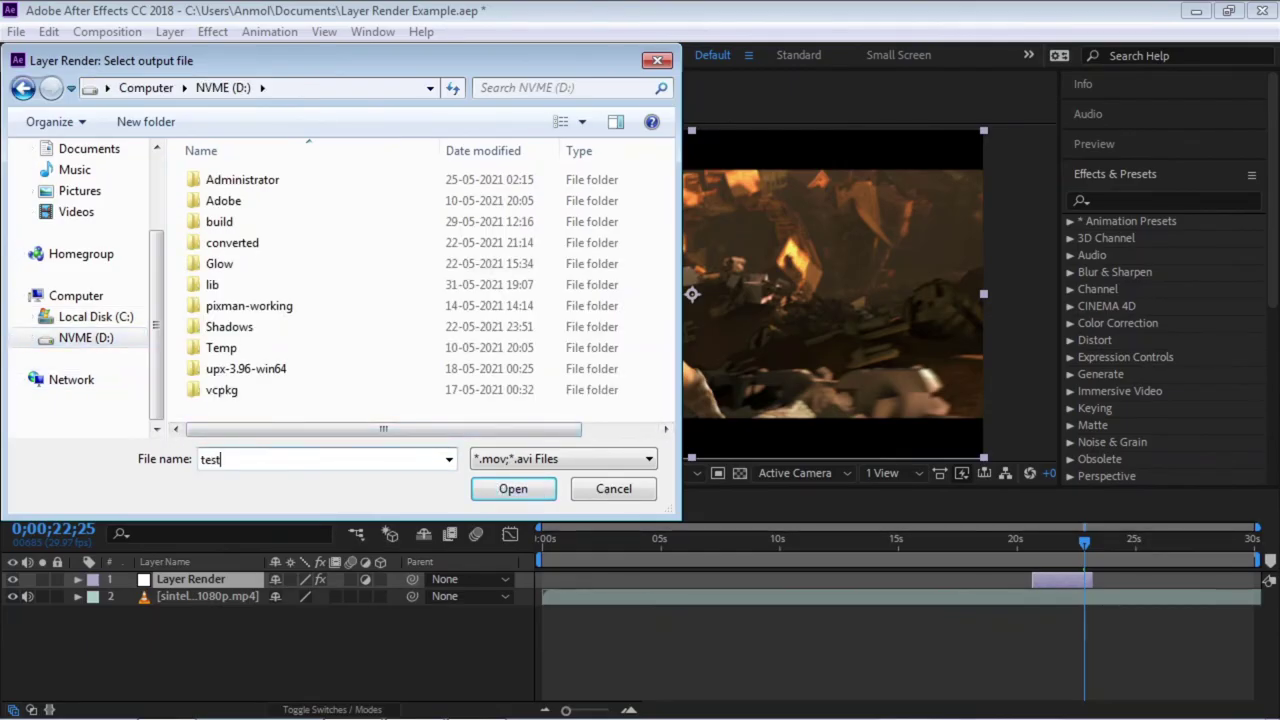
pyautogui.write('1.mov')
pyautogui.press('Return')
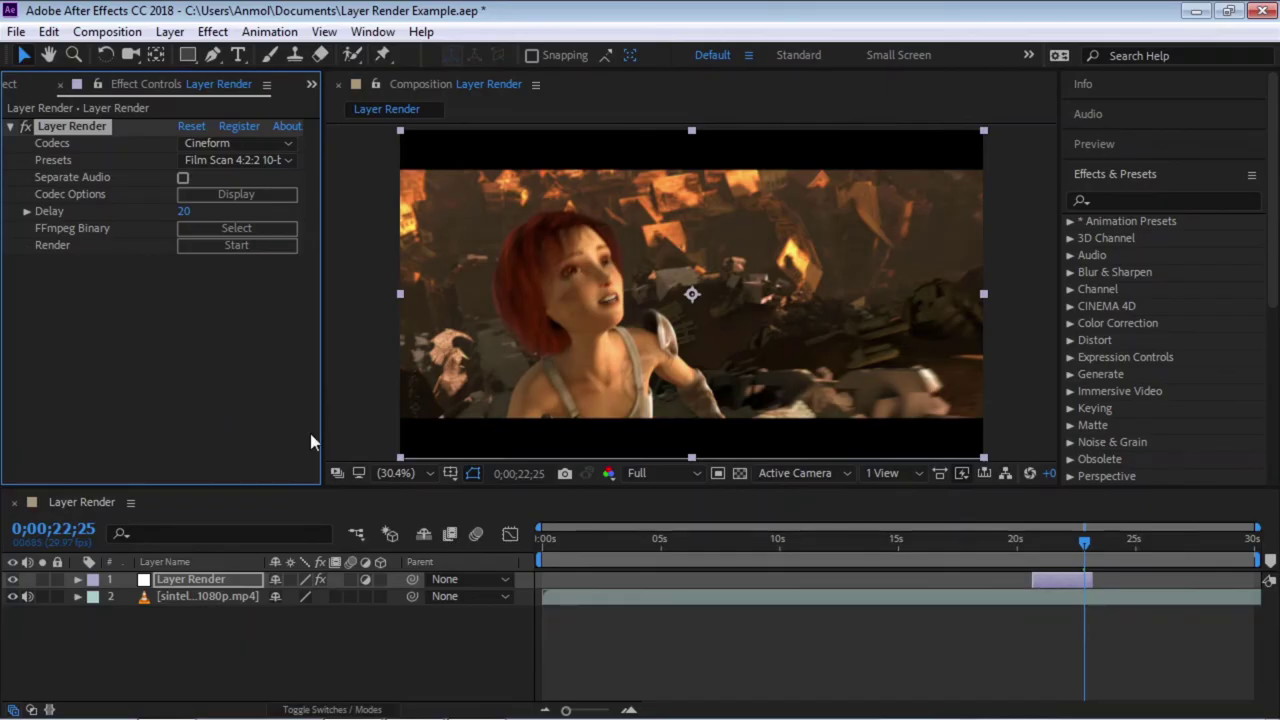
# - Preview the composition frames at 21;10, 21;29 and 21;01
pyautogui.click(1048, 542)
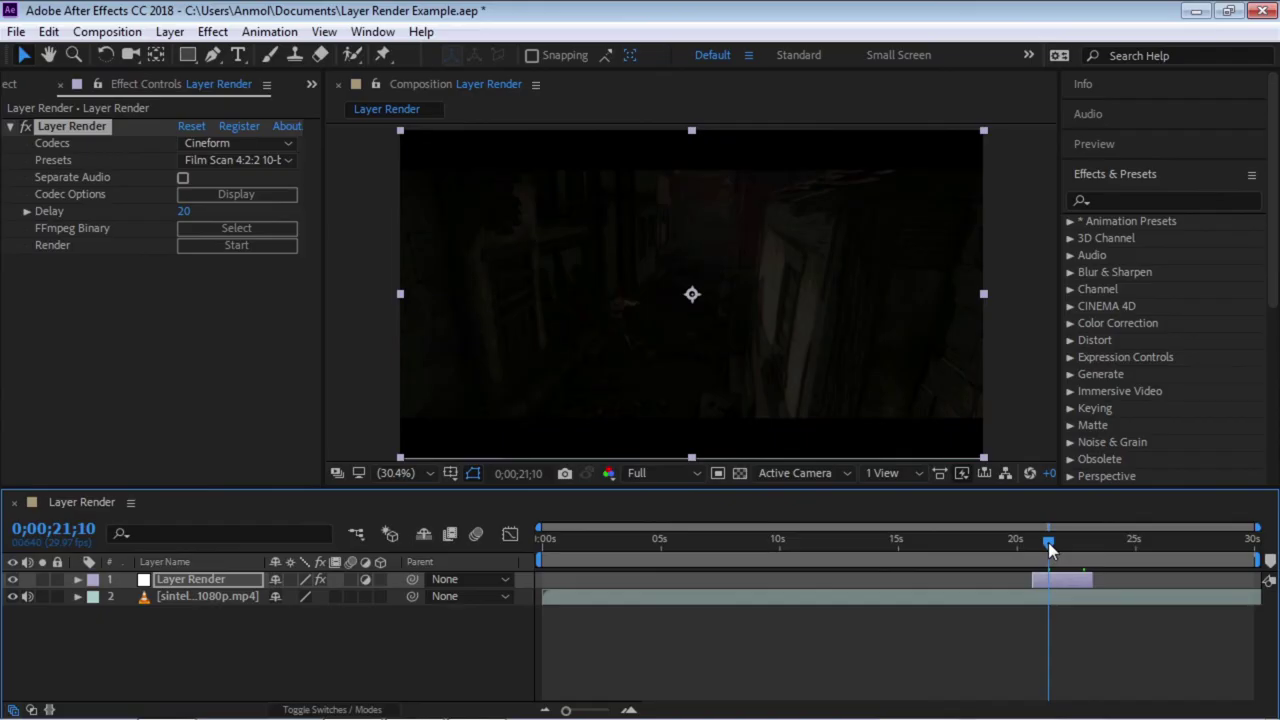
pyautogui.click(1063, 540)
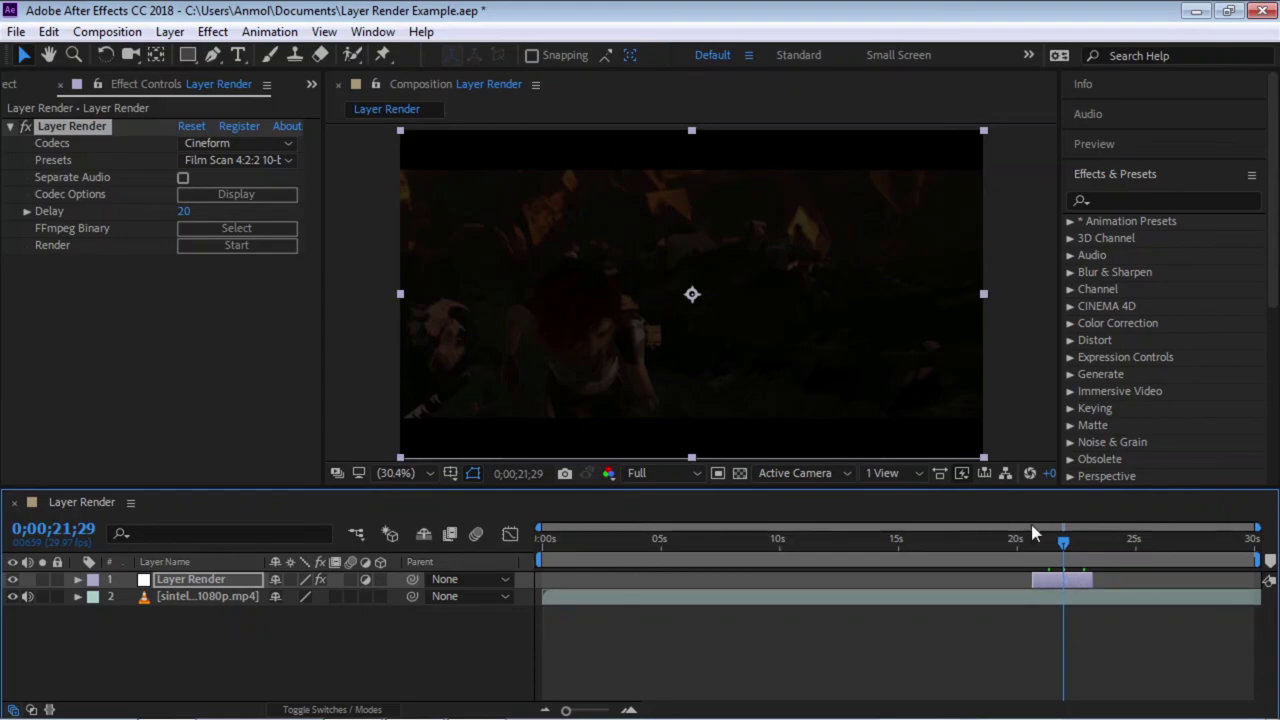
pyautogui.click(1041, 548)
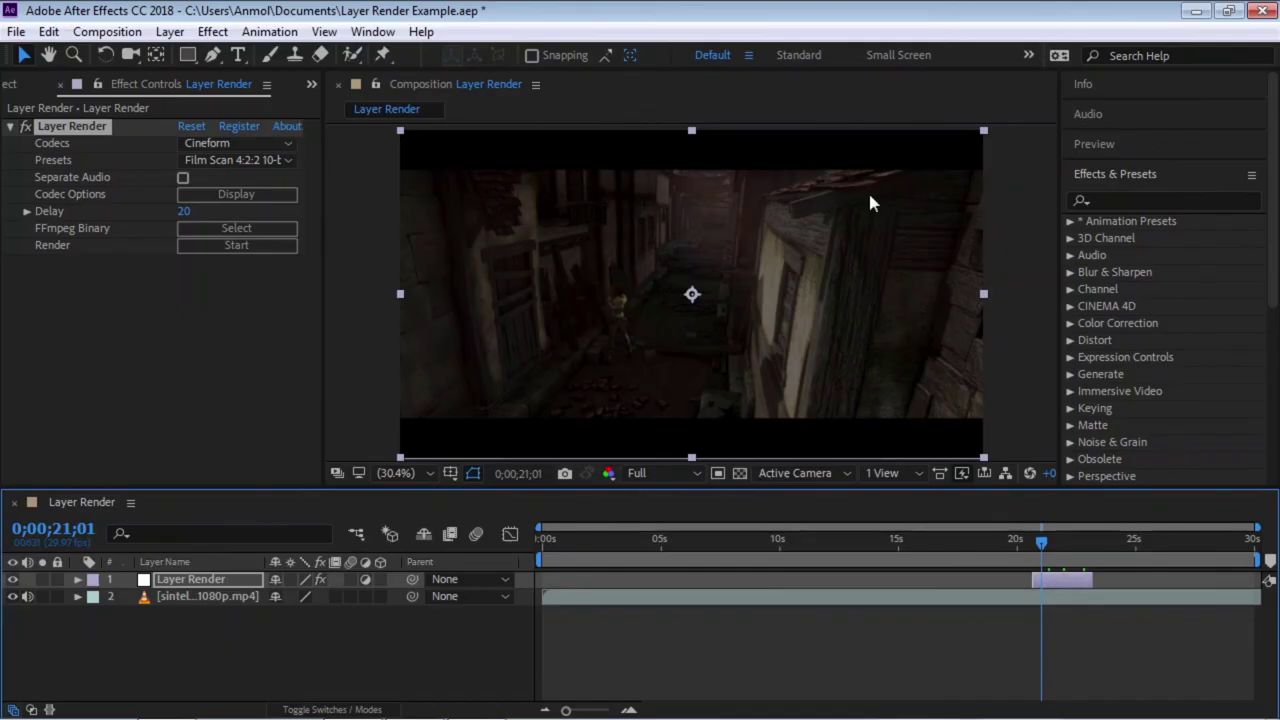
# - Switch away from Firefox and bring OBS Studio to the front from the taskbar
pyautogui.hotkey('alt', 'Tab')
pyautogui.moveTo(728, 710)
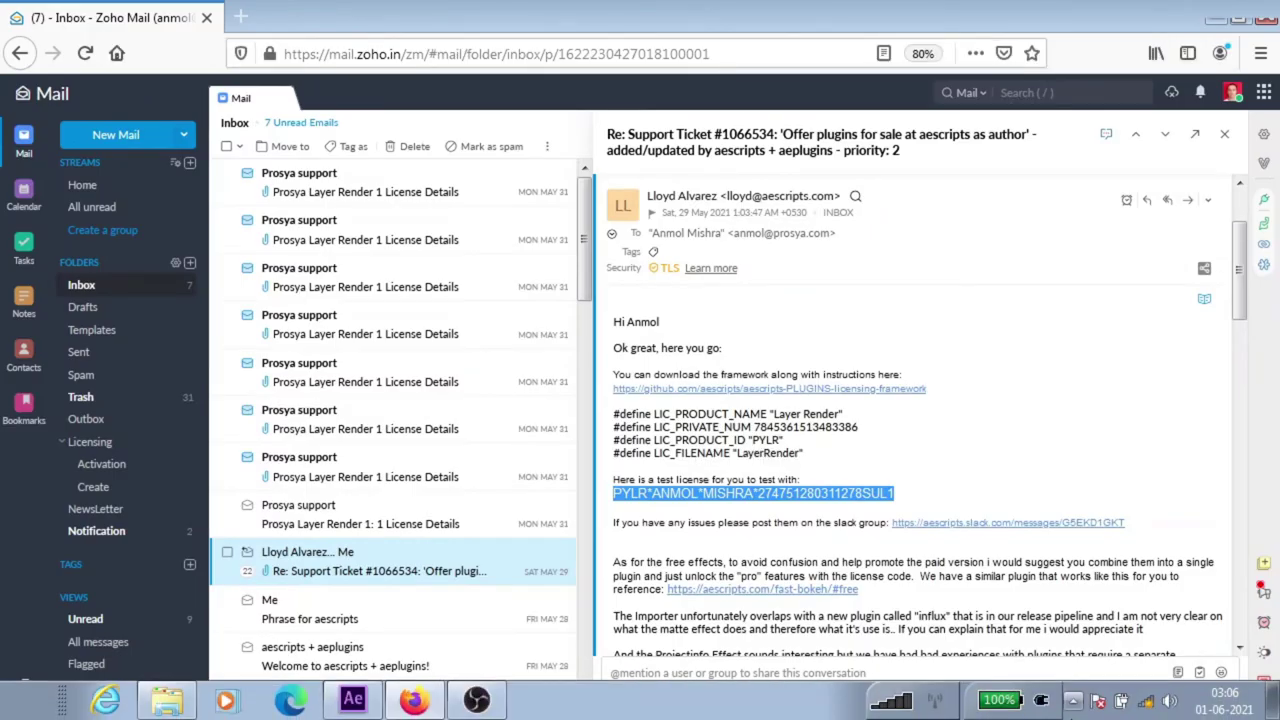
pyautogui.click(478, 700)
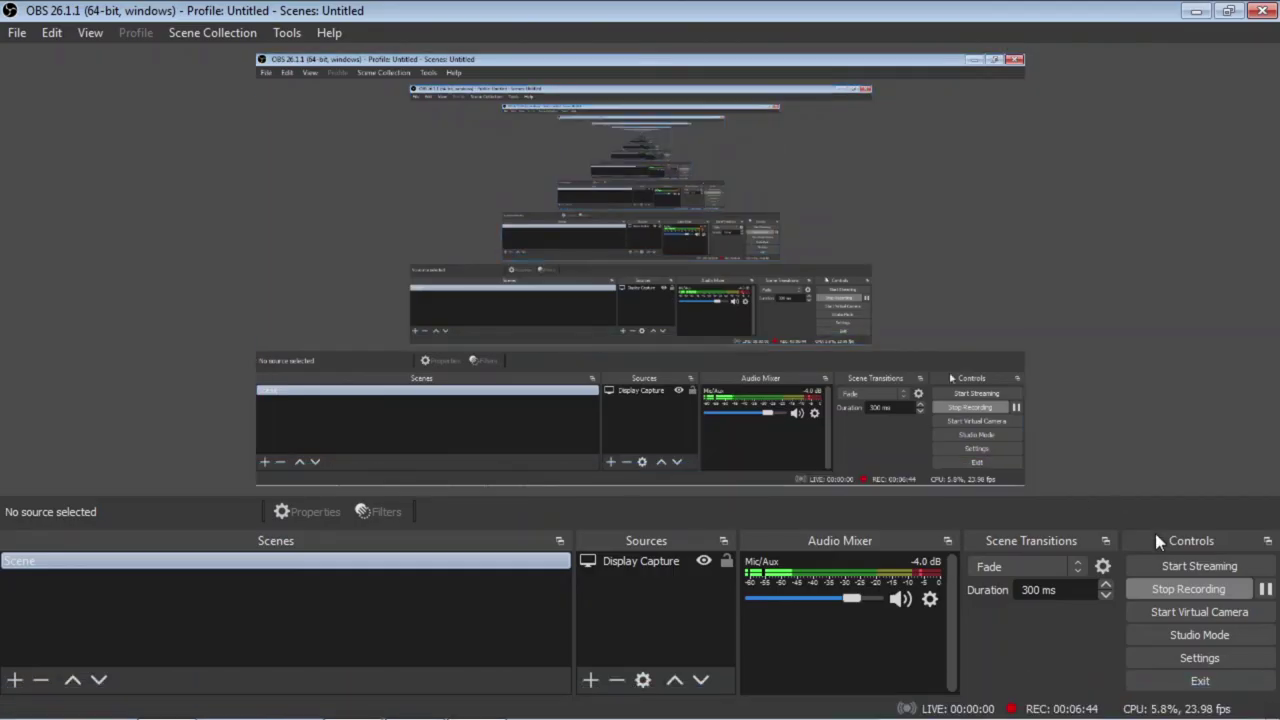